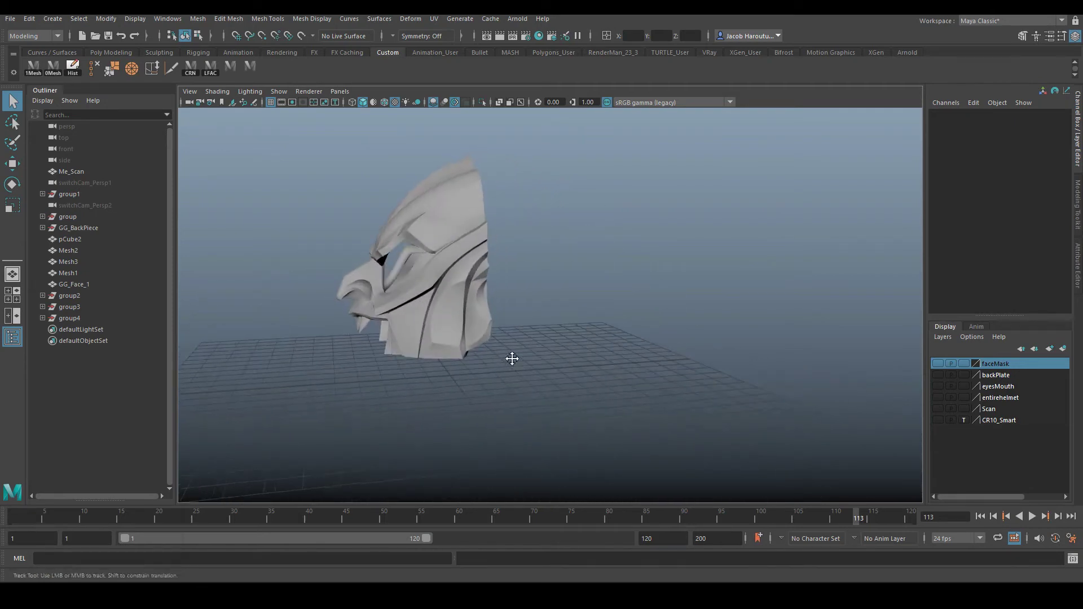
alt+right_drag(511, 360, 555, 360)
alt+drag(555, 360, 530, 359)
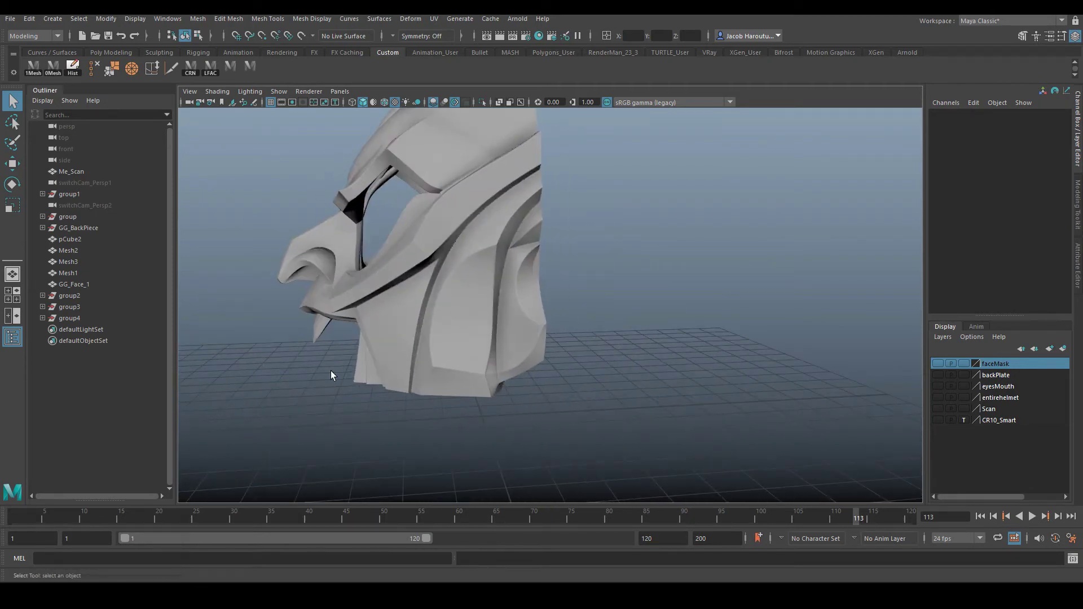
alt+drag(371, 385, 368, 539)
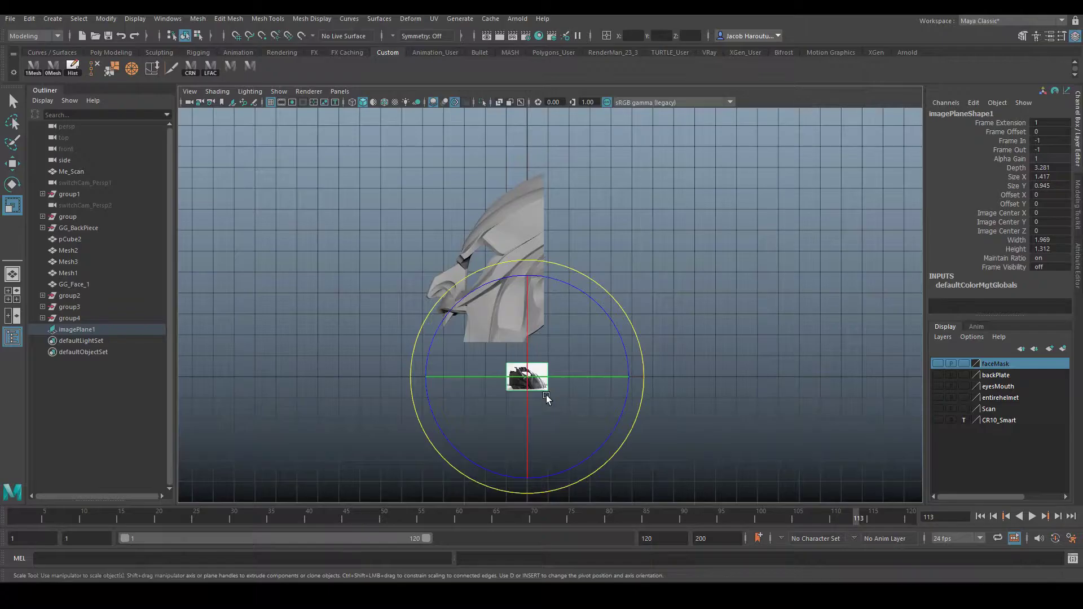
Scale up the reference image plane uniformly in the side view so it approaches the mask's size
key(w)
key(r)
middle_drag(559, 389, 575, 388)
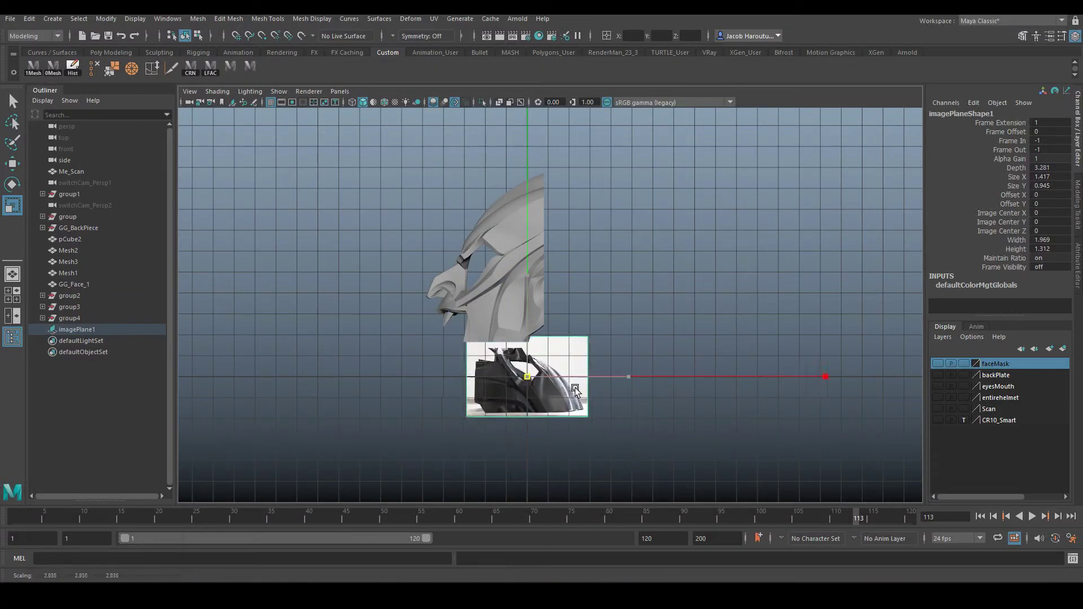
Centre the pivot of the face mask mesh and rotate it -90 degrees about X to match the reference photo's orientation
click(541, 266)
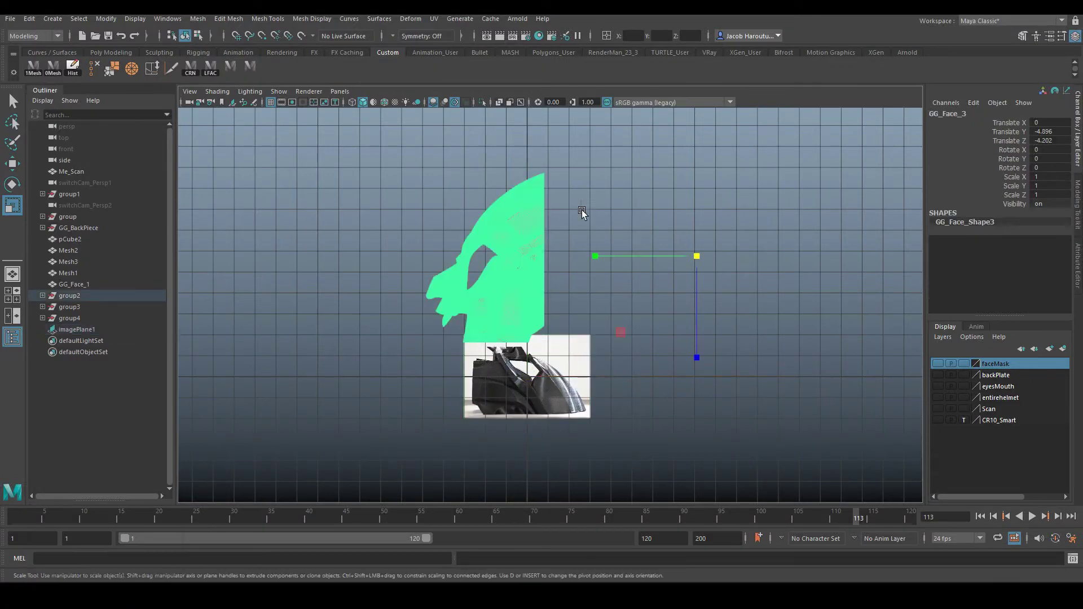
click(106, 18)
click(124, 101)
key(e)
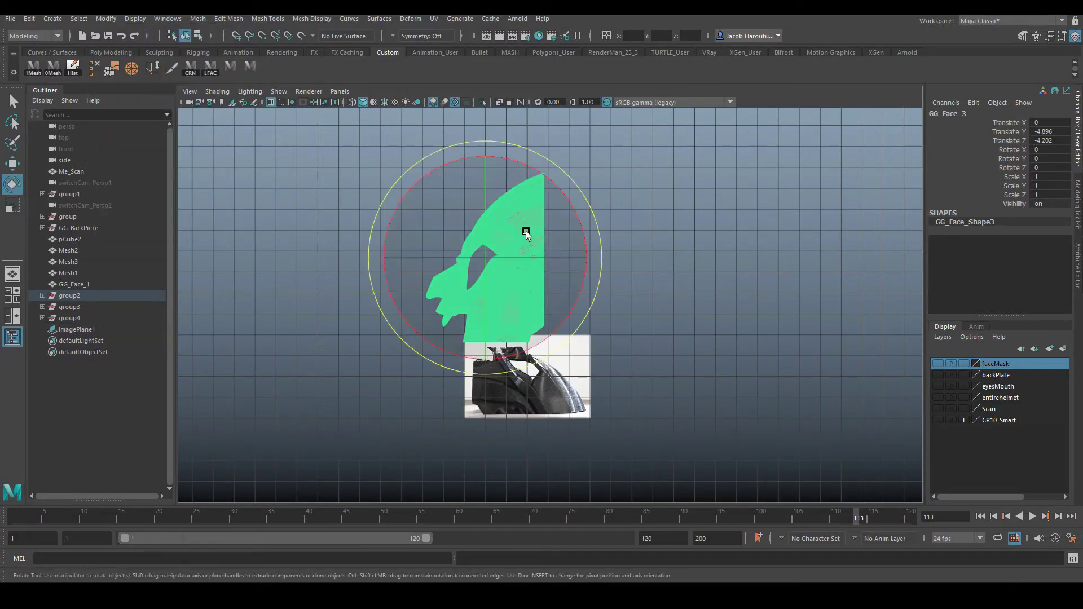
drag(536, 170, 560, 330)
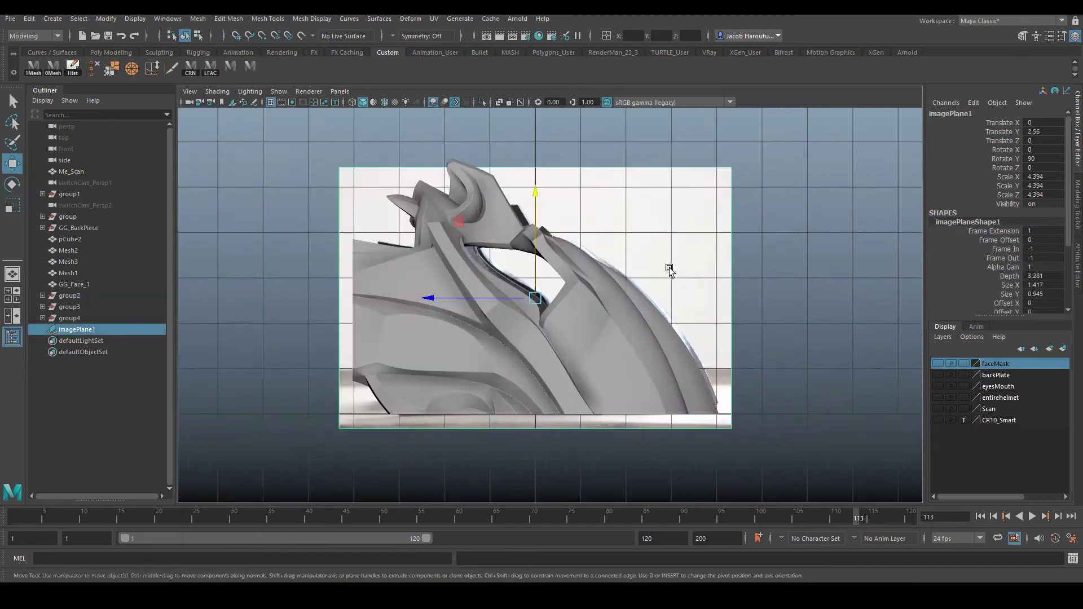
Lower the image plane's alpha gain to about 0.293 and line the photo up with the mask's side profile
scroll(672, 284, down, 5)
alt+drag(658, 367, 575, 377)
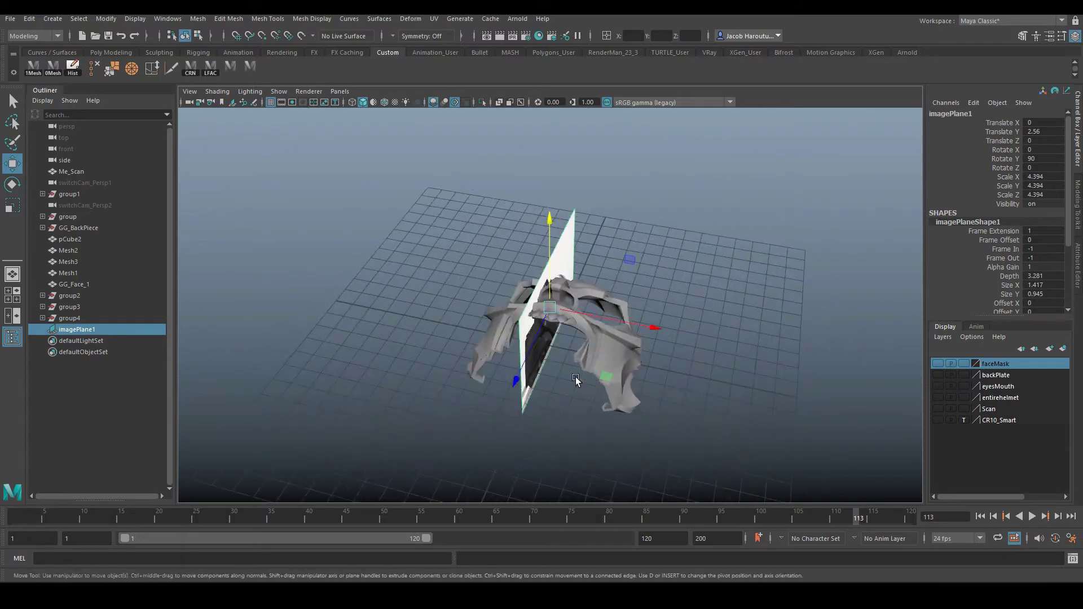
alt+drag(636, 316, 750, 355)
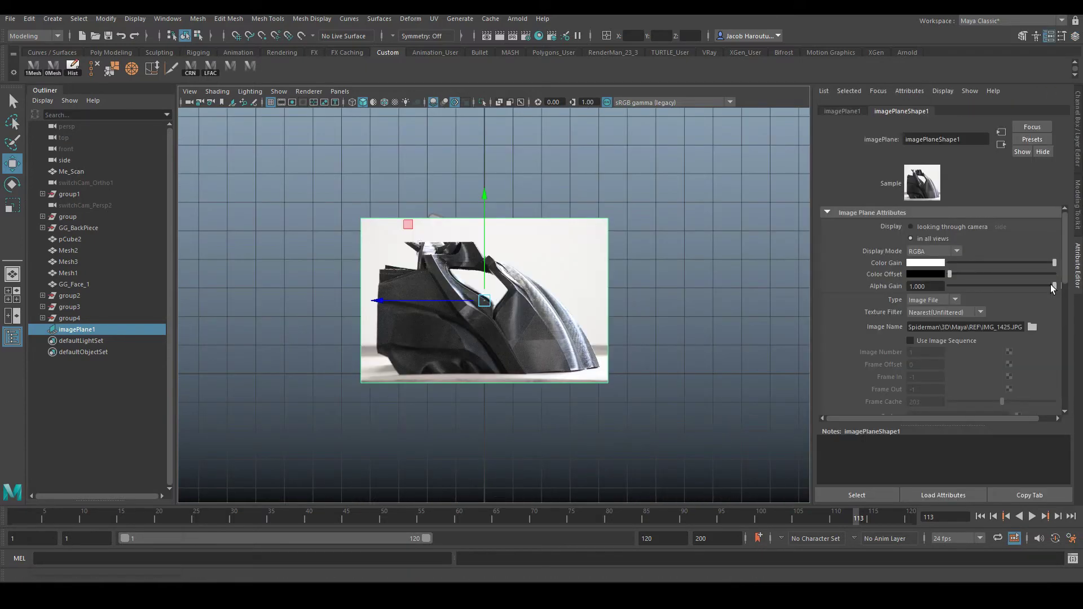
drag(1051, 285, 979, 285)
drag(466, 298, 518, 309)
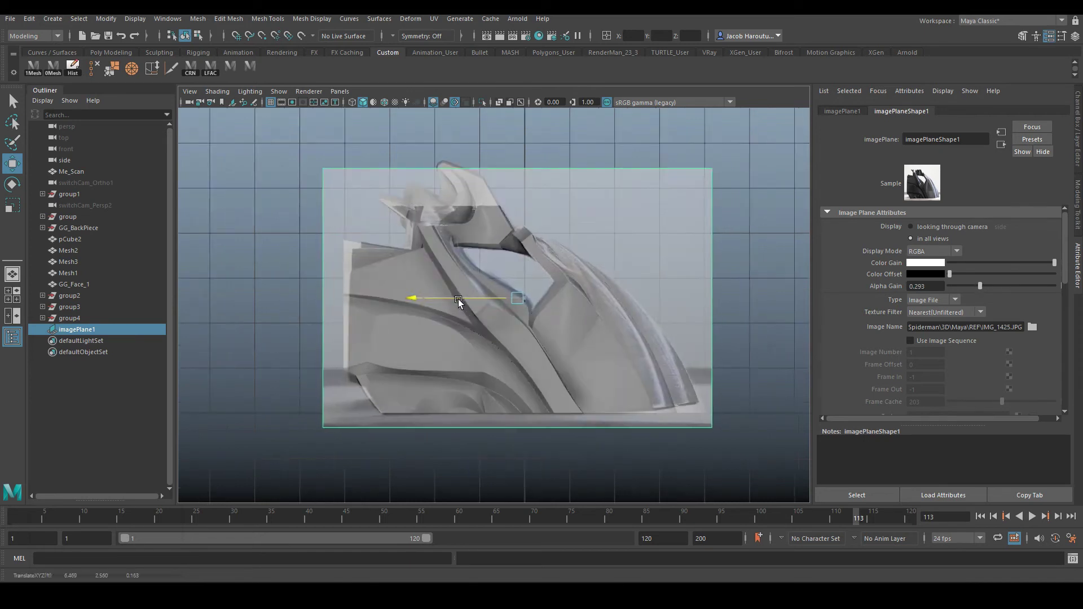
key(r)
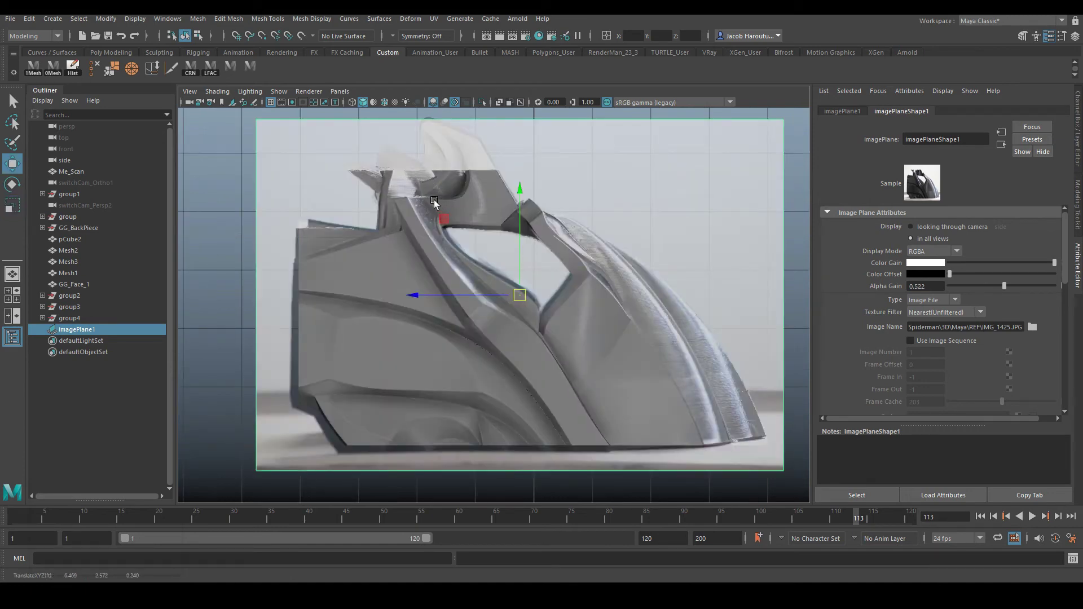
Move the image plane's pivot to the upper end of the cheek strip beside the nose and fine-tune the photo's alignment
alt+right_drag(434, 201, 460, 184)
alt+middle_drag(459, 184, 538, 378)
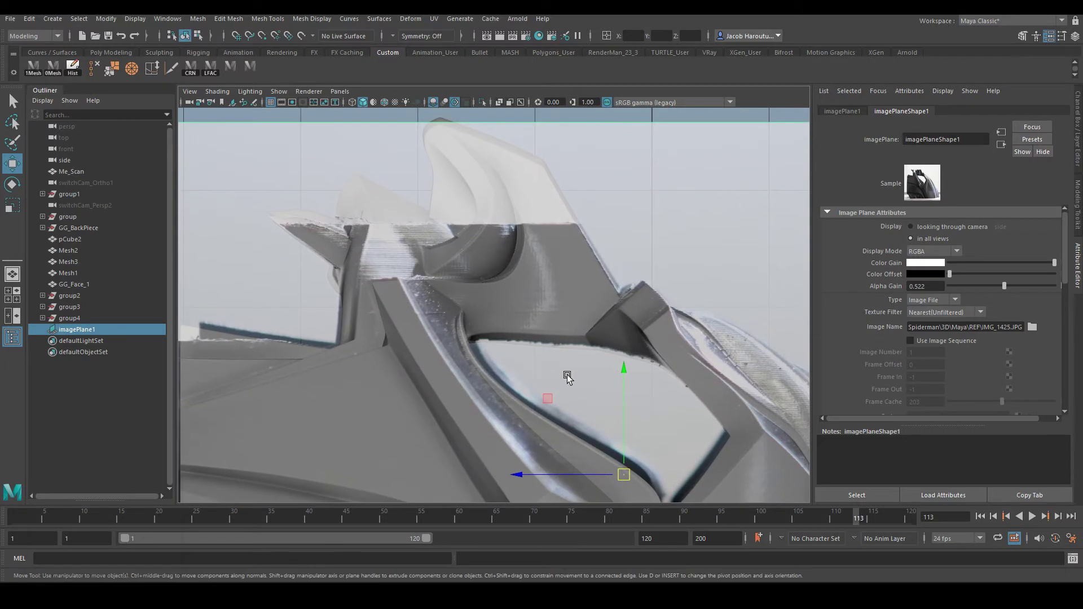
drag(628, 485, 458, 318)
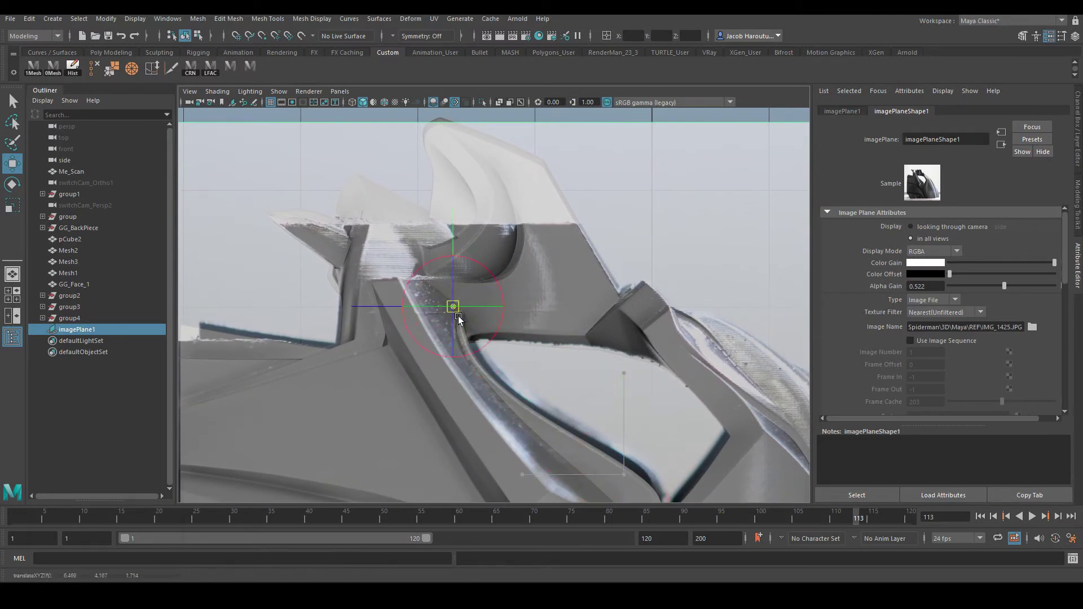
scroll(354, 274, up, 4)
drag(271, 289, 271, 287)
scroll(532, 269, down, 6)
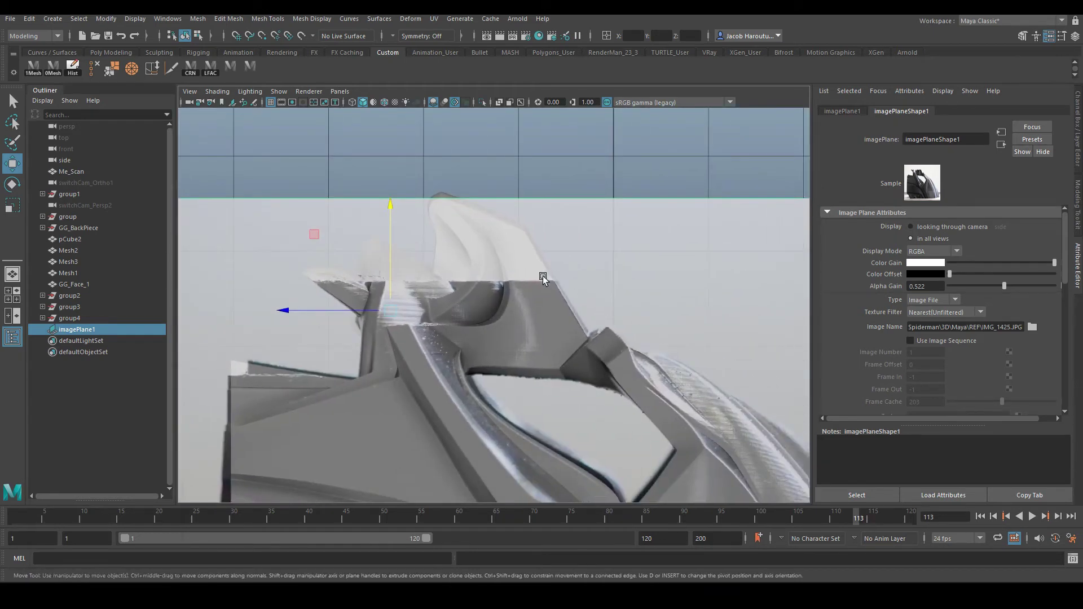
Examine how the mask's nose and mouth line up with the upper edge of the partial print in the reference photo
alt+right_drag(334, 301, 394, 322)
alt+middle_drag(394, 323, 474, 332)
key(q)
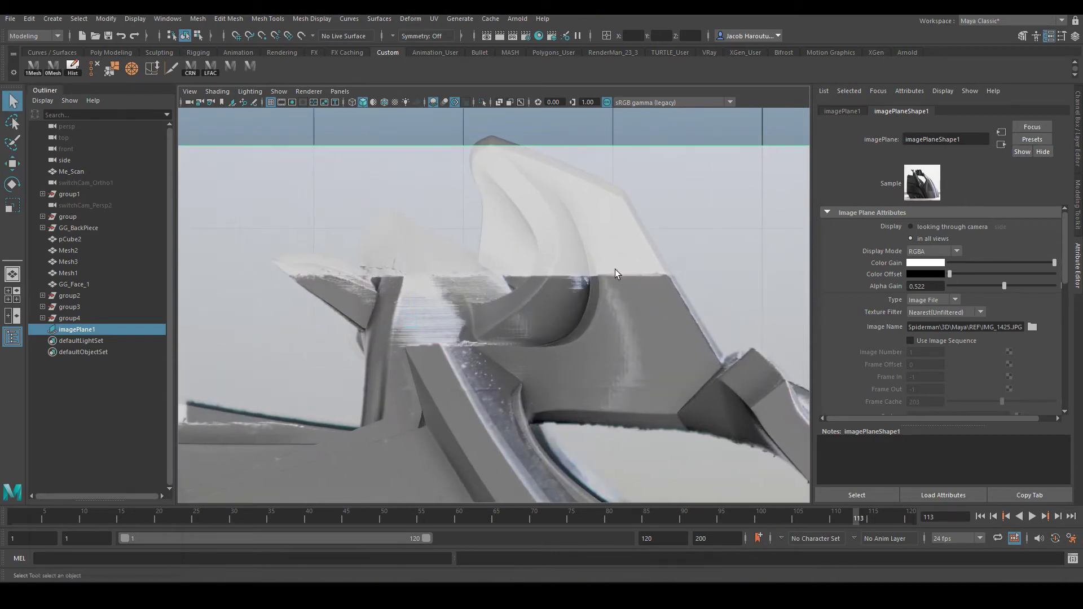
click(645, 294)
alt+middle_drag(645, 296, 665, 277)
scroll(650, 273, up, 2)
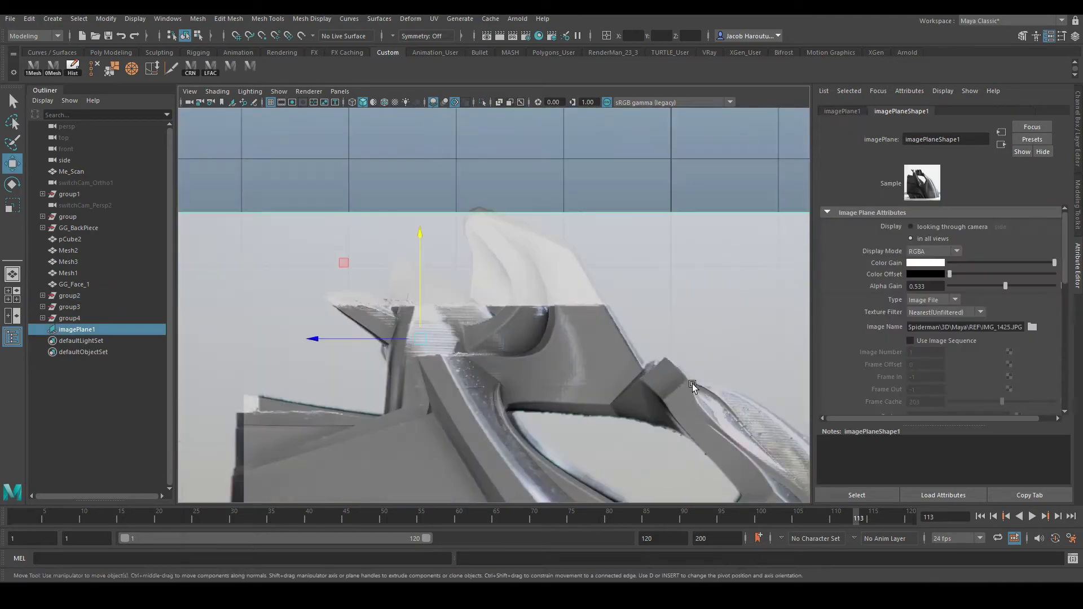
click(690, 180)
scroll(657, 210, up, 4)
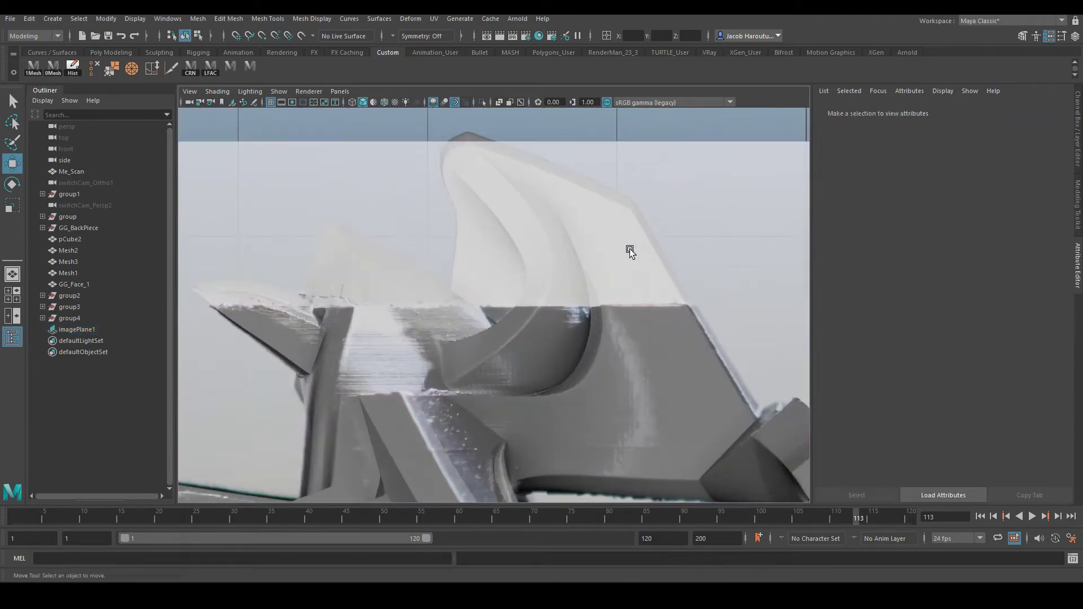
alt+middle_drag(630, 248, 664, 242)
Cut the face mask mesh along a straight horizontal line at the upper edge of the printed part in the photo
click(666, 232)
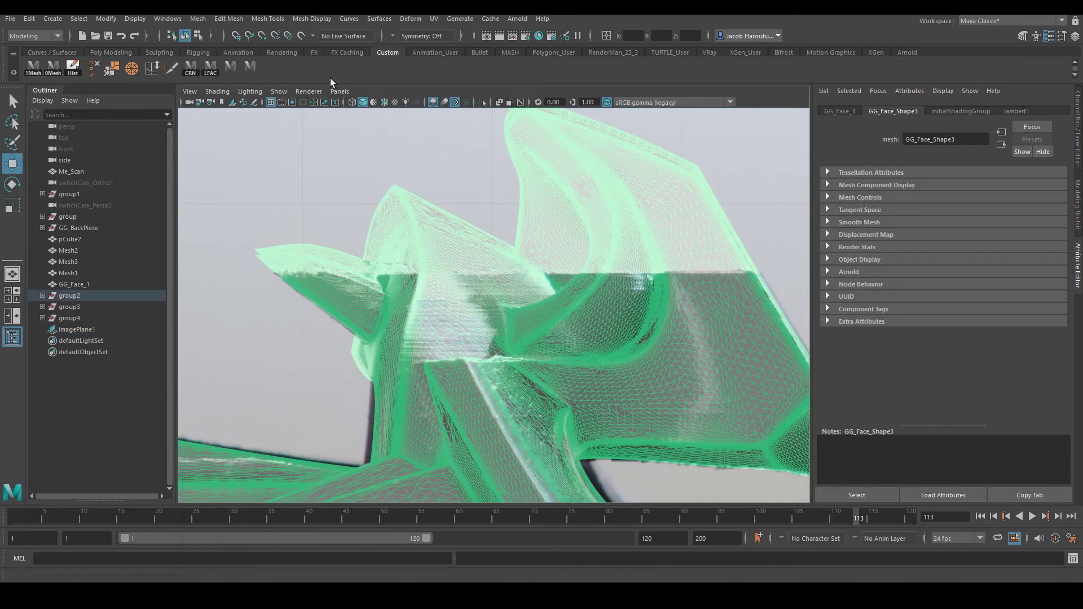
click(166, 73)
shift+drag(195, 274, 711, 285)
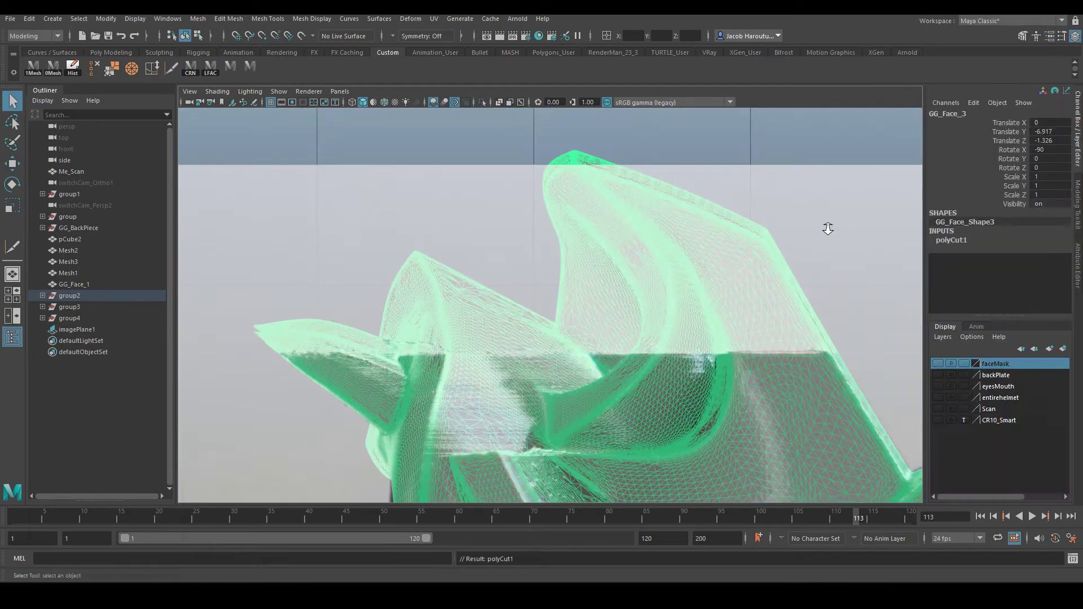
Put the reference image plane in a new display layer and hide that layer
alt+right_drag(827, 228, 743, 279)
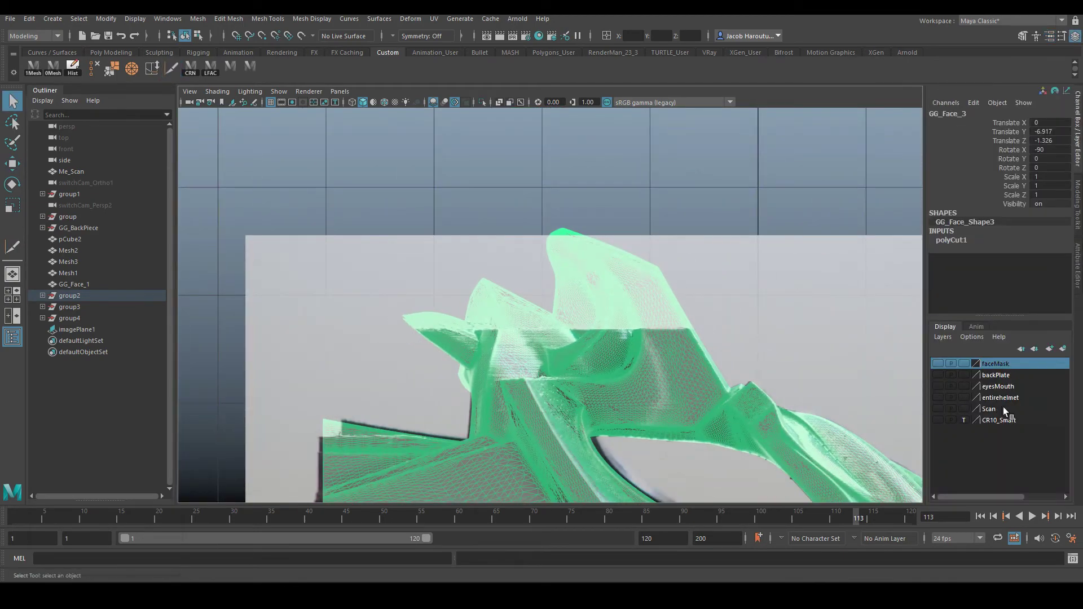
click(899, 303)
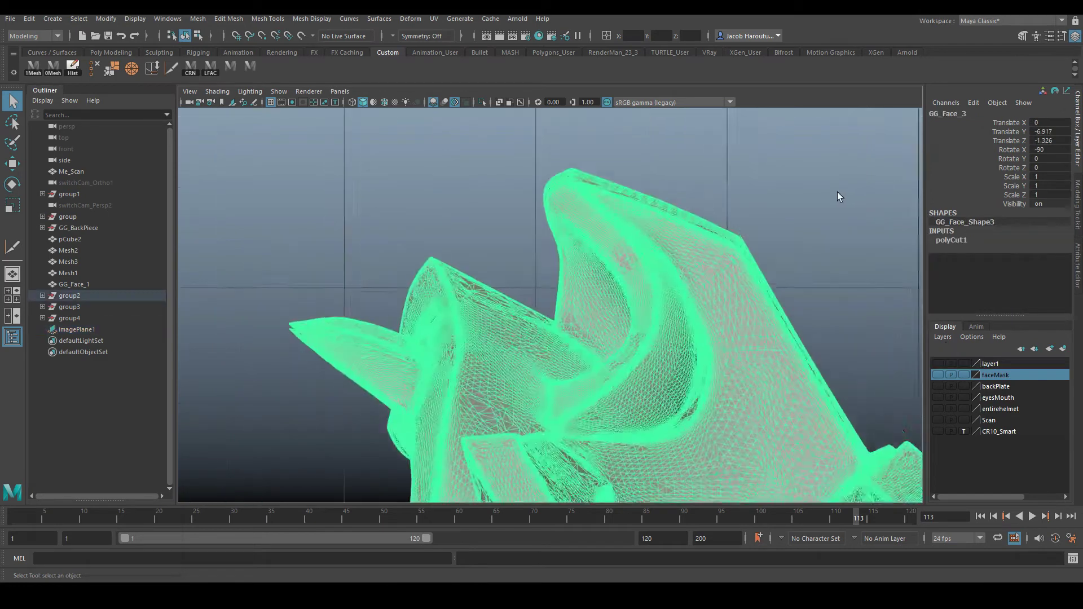
Select the mask faces above the horizontal cut, covering the nose and mouth parts
alt+drag(837, 192, 824, 235)
click(191, 112)
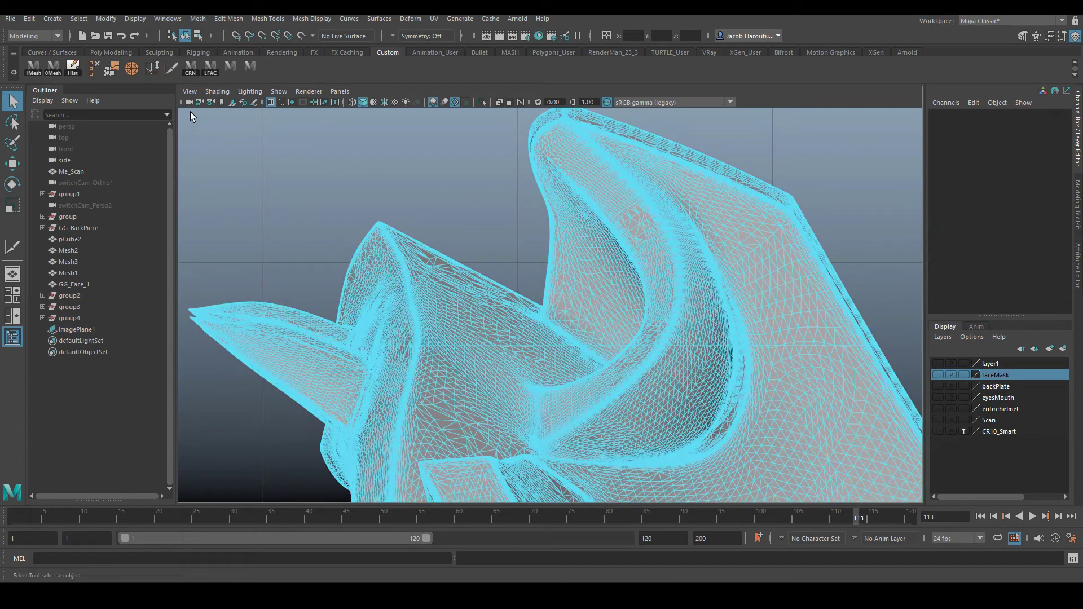
scroll(256, 149, down, 2)
scroll(259, 148, up, 2)
scroll(259, 147, down, 1)
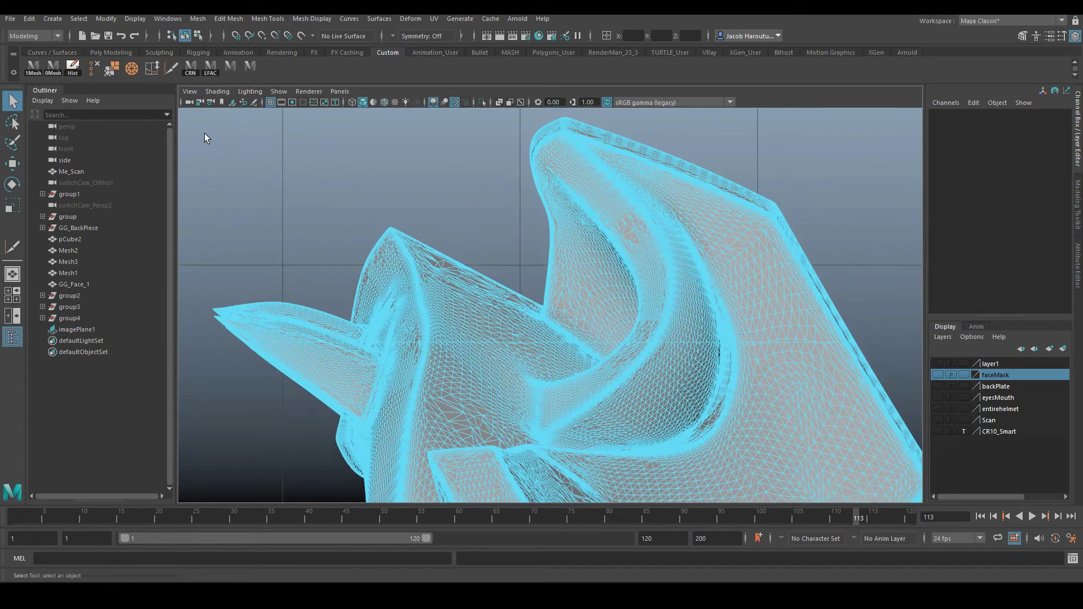
drag(187, 110, 885, 341)
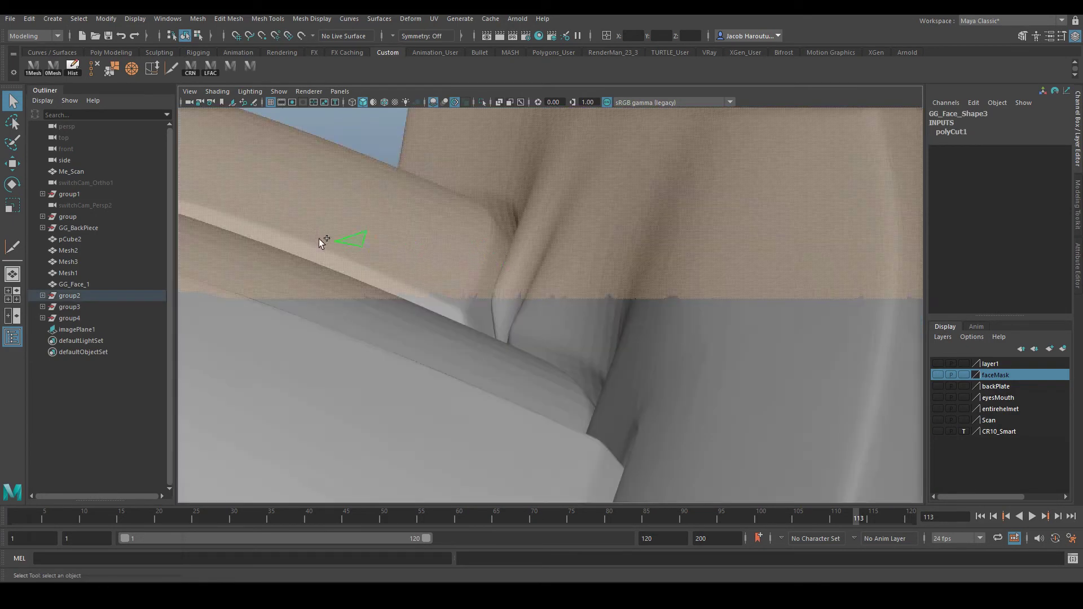
Add the missed faces directly above the cut line to the selection, working along the whole cut edge
drag(286, 222, 758, 295)
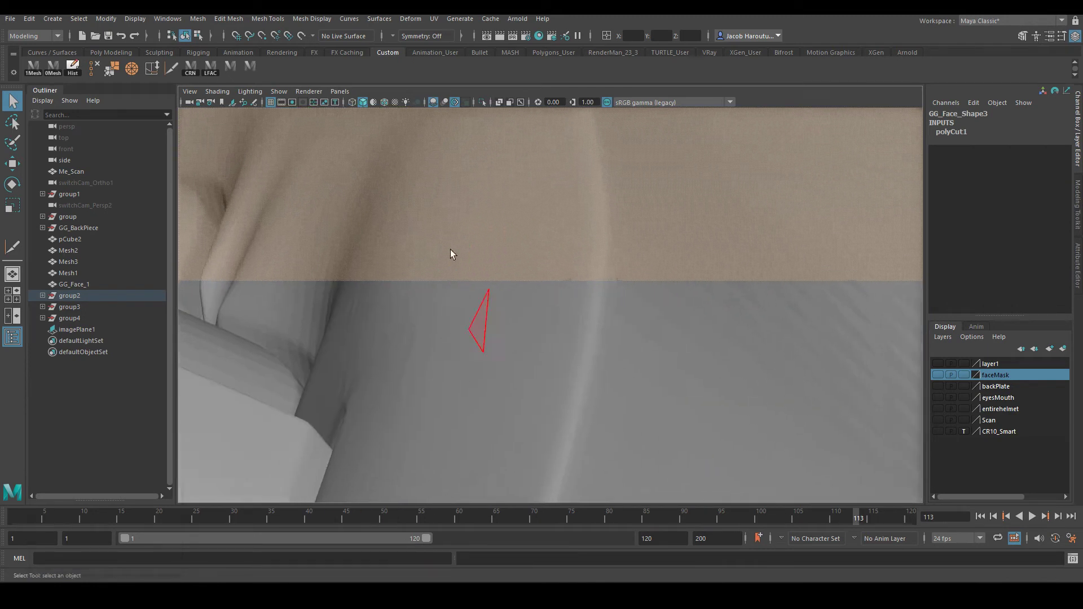
drag(354, 189, 764, 279)
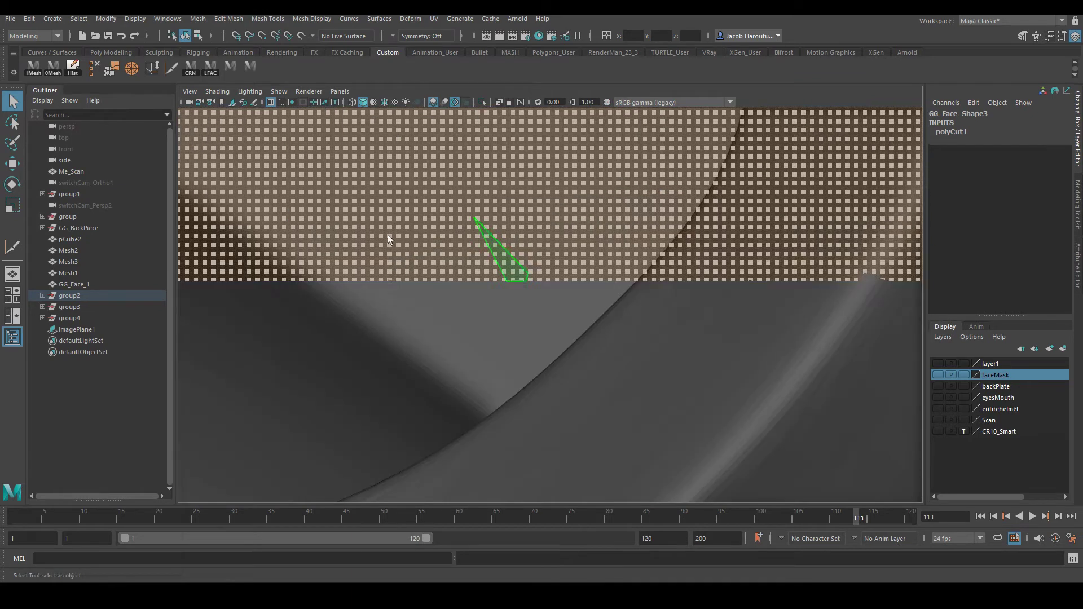
drag(308, 226, 823, 279)
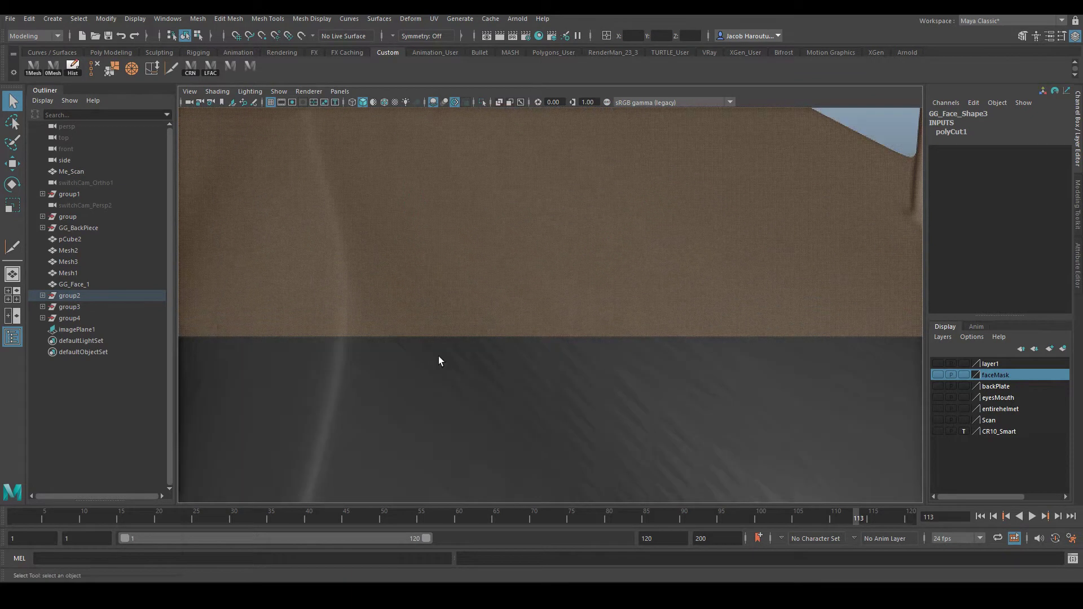
alt+middle_drag(439, 356, 823, 343)
ctrl+shift+drag(336, 280, 831, 339)
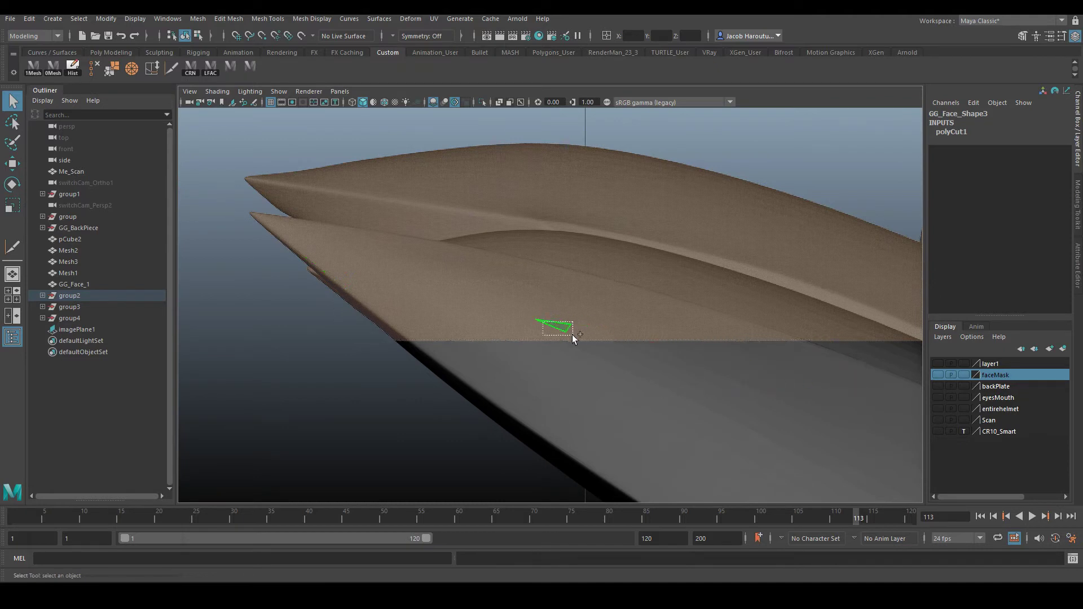
drag(593, 340, 593, 339)
scroll(611, 351, up, 5)
ctrl+shift+drag(272, 340, 676, 402)
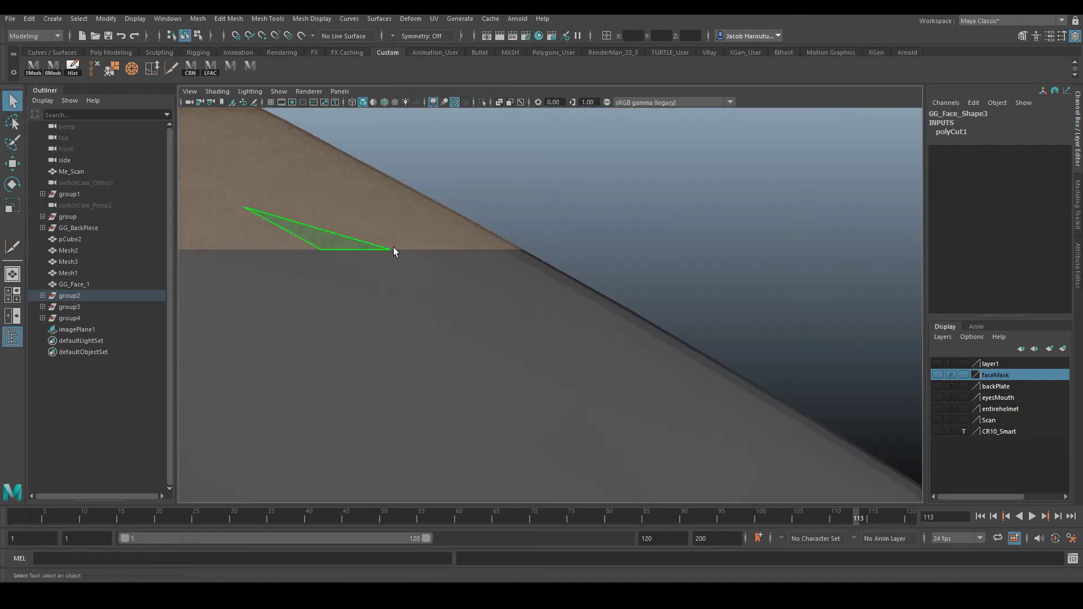
Extract the selected faces above the cut from the mask mesh and check the separated pieces
scroll(594, 252, down, 12)
alt+drag(601, 253, 541, 167)
shift+right_drag(541, 168, 545, 362)
alt+drag(657, 317, 537, 338)
alt+drag(622, 295, 617, 265)
alt+drag(609, 305, 648, 356)
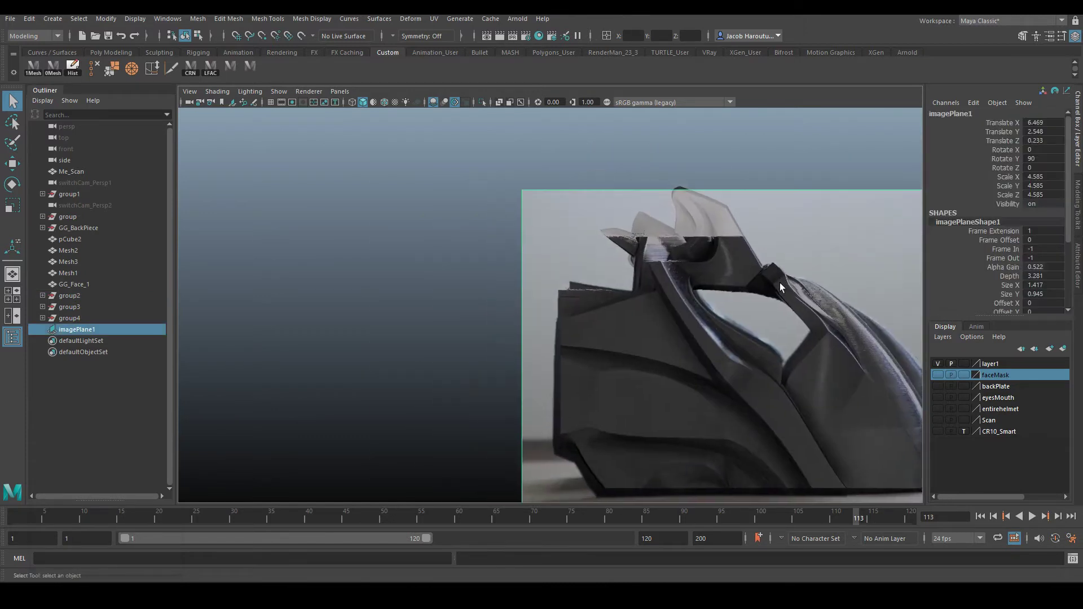
Select the lower mask mesh and compare its rear upper corner with the printed edge in the reference photo
alt+right_drag(465, 283, 621, 251)
click(637, 269)
alt+middle_drag(636, 270, 544, 271)
alt+right_drag(544, 271, 635, 287)
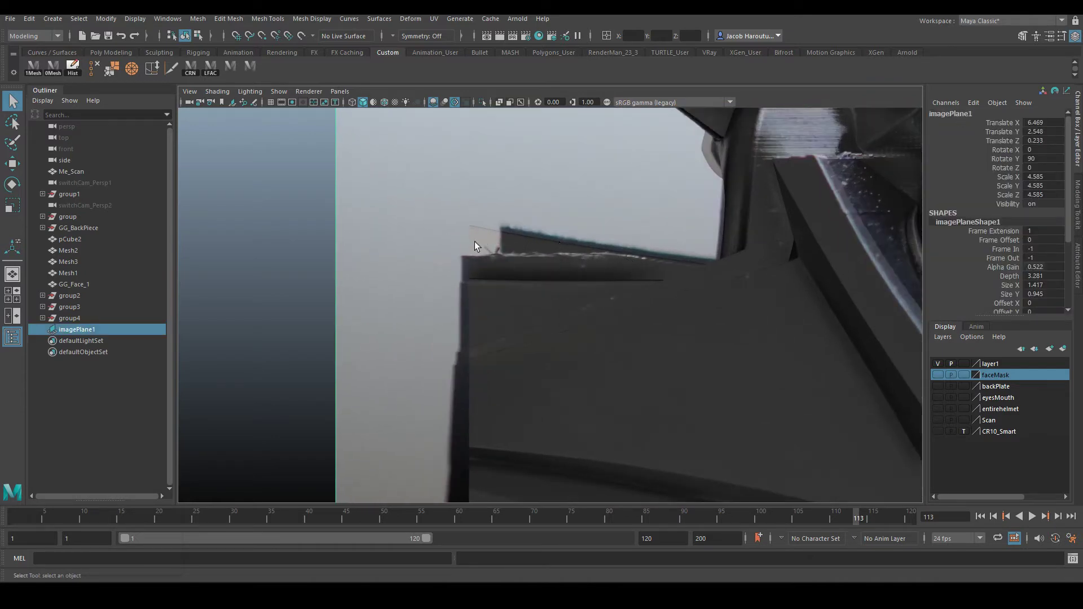
click(575, 269)
scroll(575, 269, up, 2)
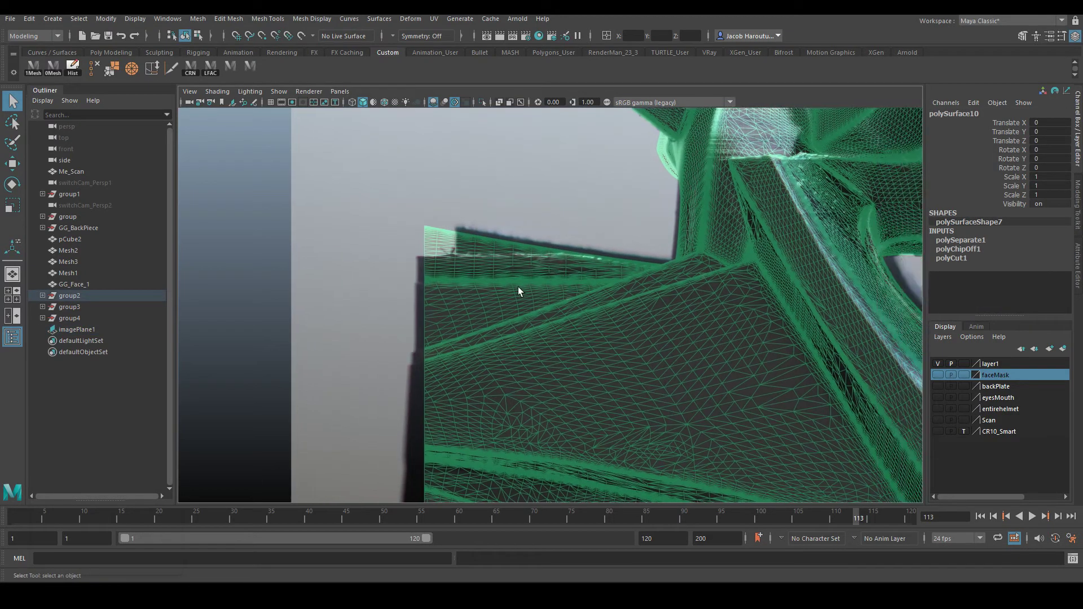
key(w)
middle_drag(519, 287, 253, 236)
scroll(612, 255, up, 3)
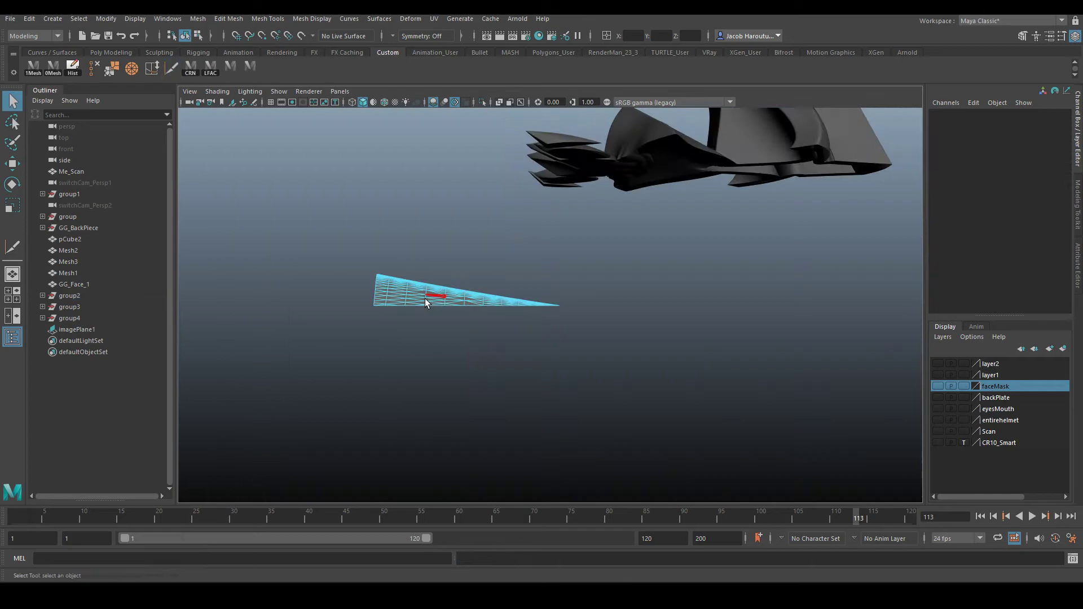
Close the open cut on the largest upper mask piece with Fill Hole
right_drag(424, 288, 478, 270)
click(483, 103)
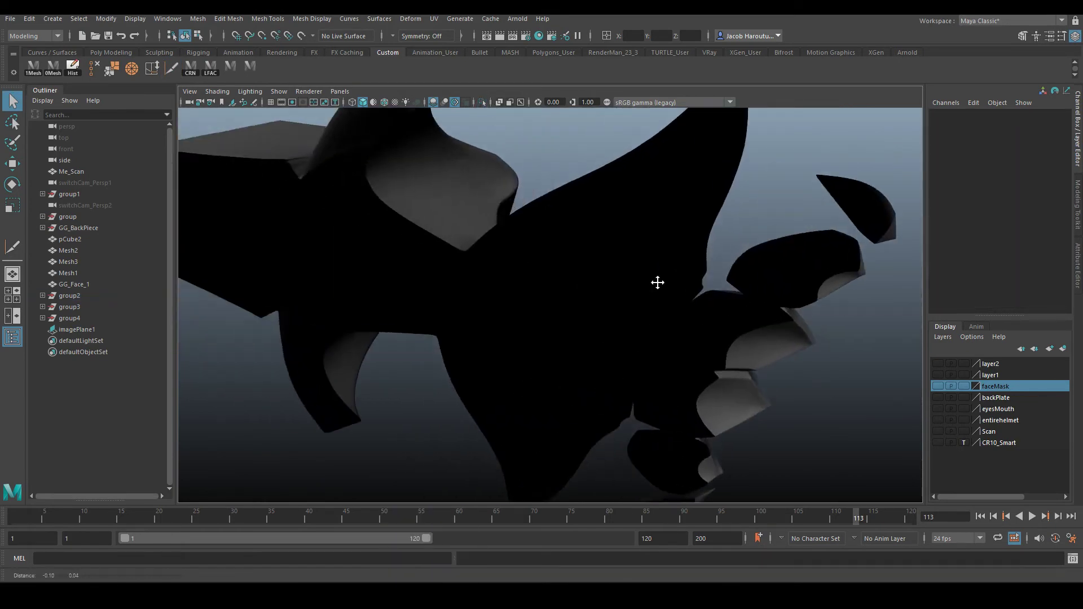
alt+right_drag(658, 282, 466, 276)
click(374, 243)
right_click(468, 246)
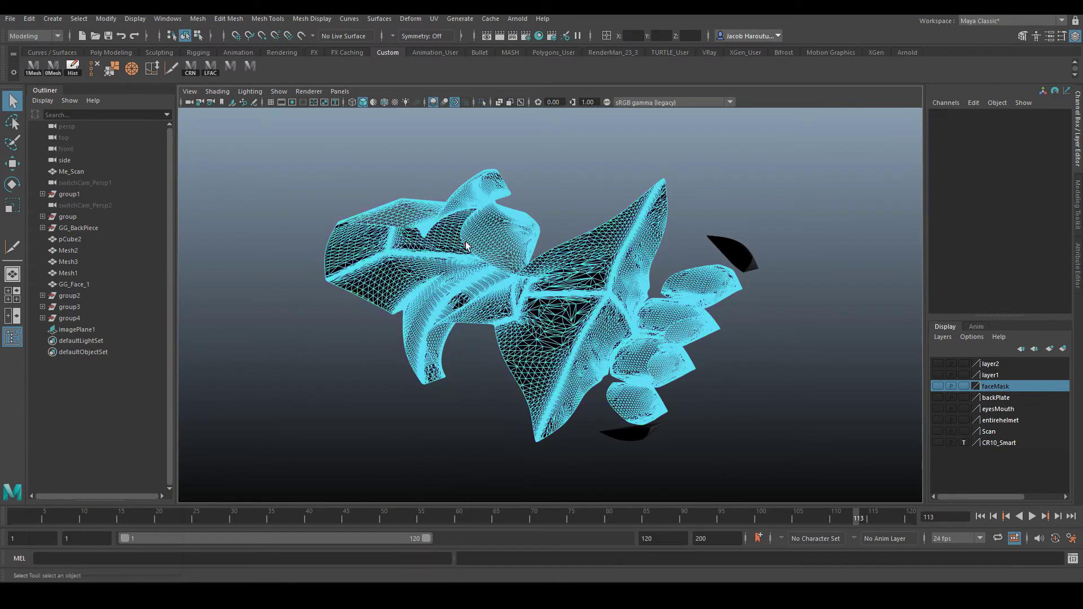
scroll(465, 251, up, 8)
click(466, 252)
click(198, 19)
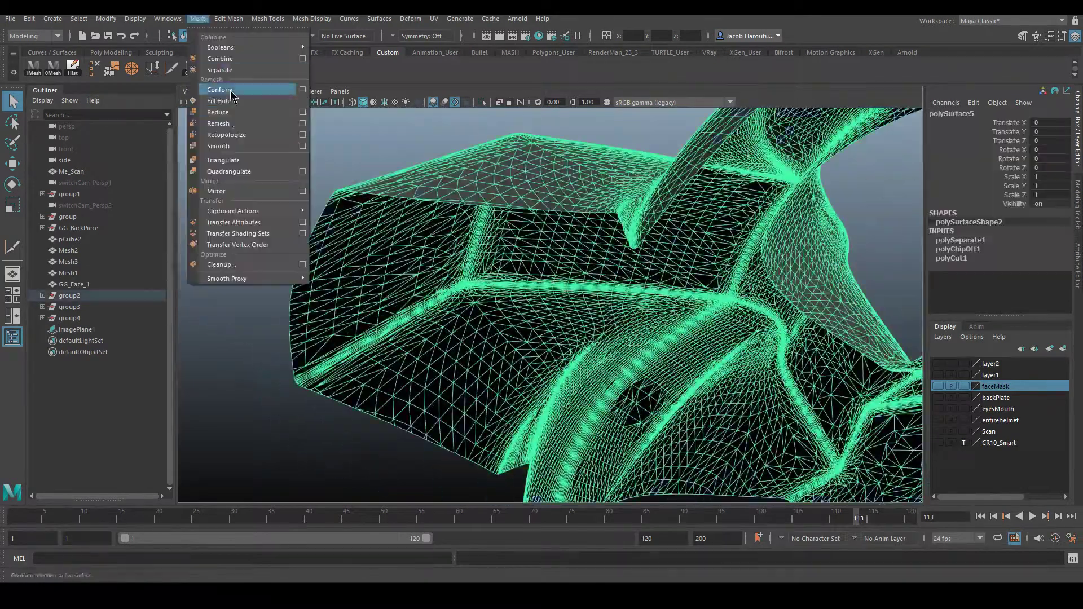
click(228, 101)
Fill the open cut holes on the two small detached pieces at the outer ends of the teeth
click(696, 260)
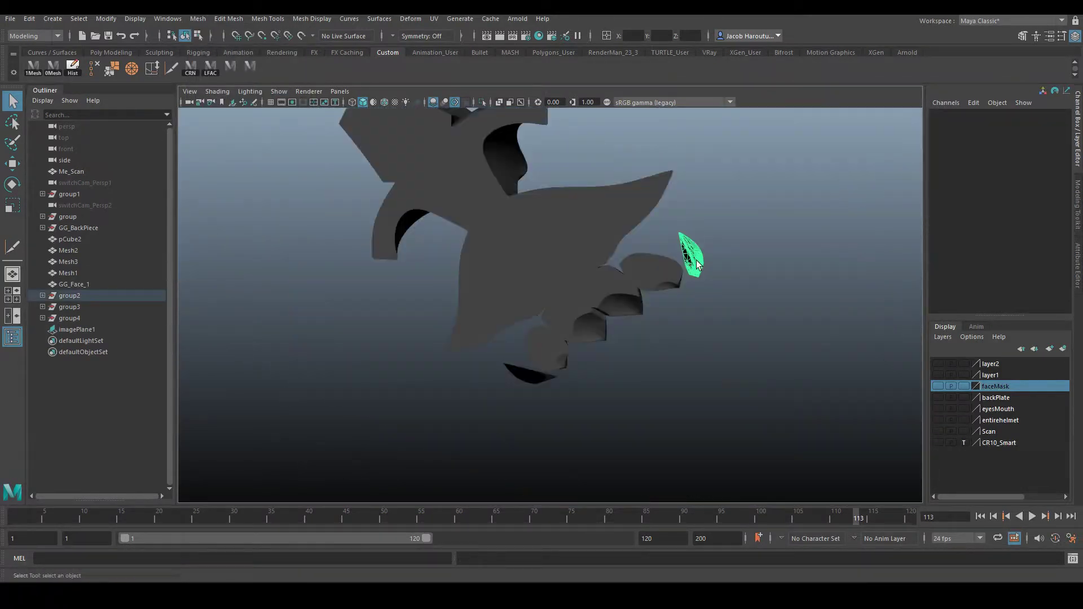
key(g)
click(536, 382)
key(g)
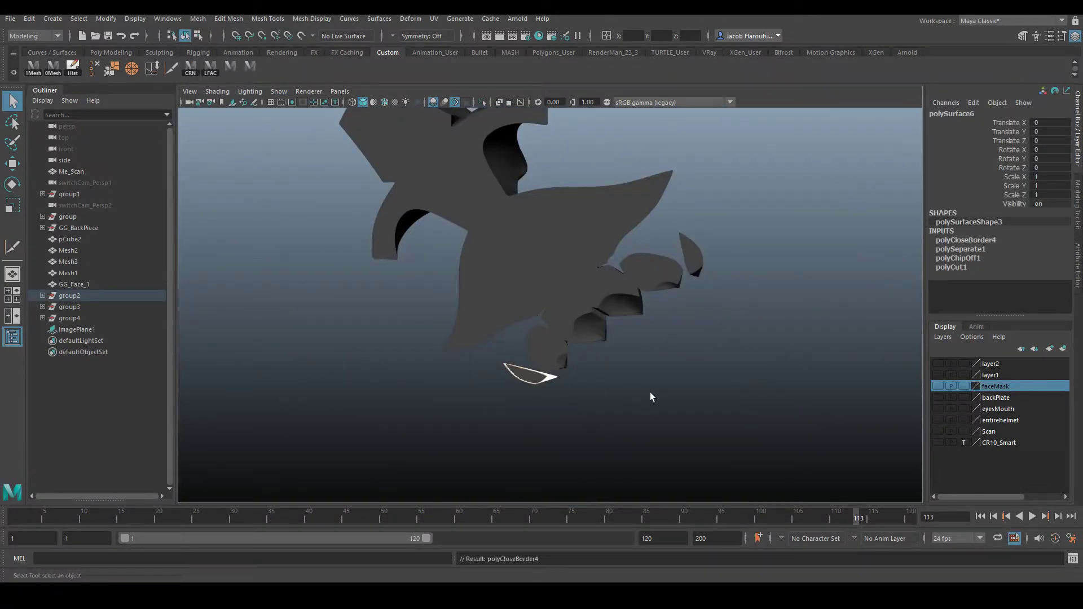
Combine the three filled upper mask pieces into one mesh and inspect their capped undersides
click(671, 394)
scroll(675, 394, down, 5)
alt+drag(676, 398, 700, 274)
click(530, 276)
scroll(594, 294, up, 7)
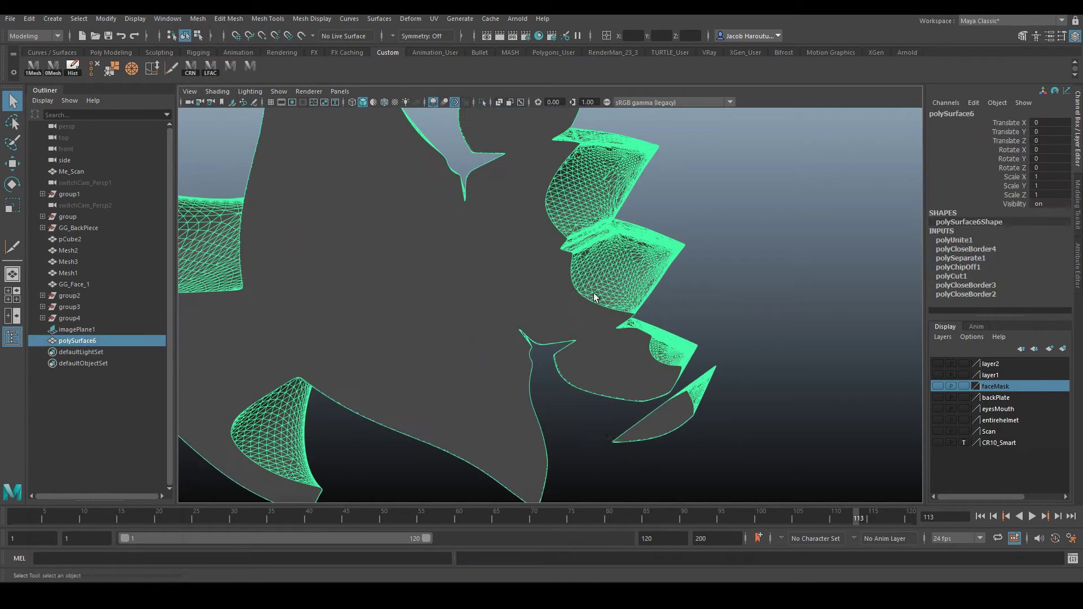
scroll(571, 300, down, 6)
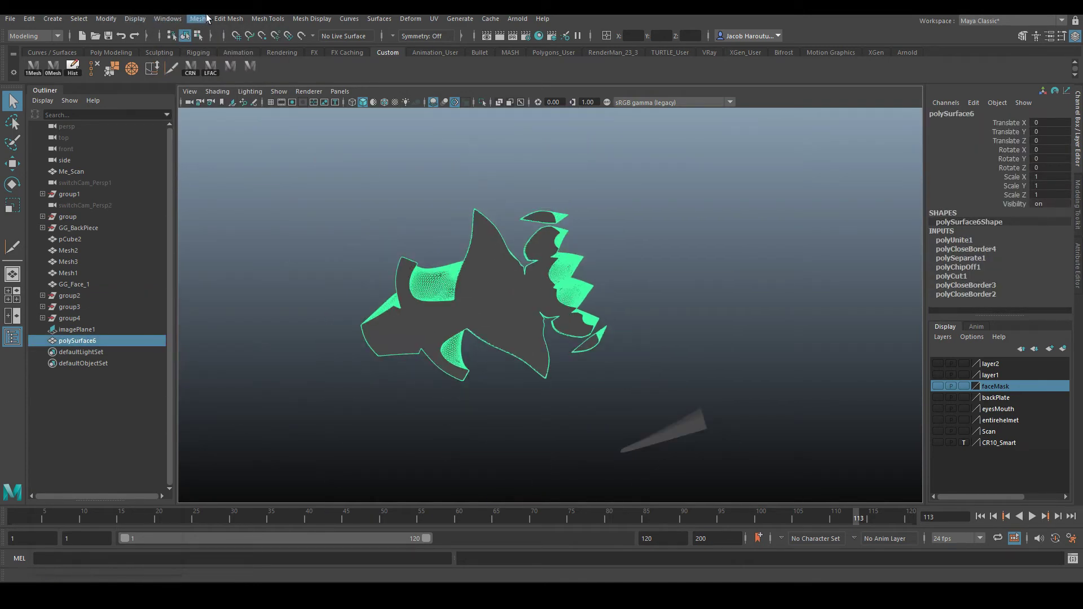
Set a polygon selection constraint on faces so the next selection on the combined mesh picks only Nsided faces
click(79, 18)
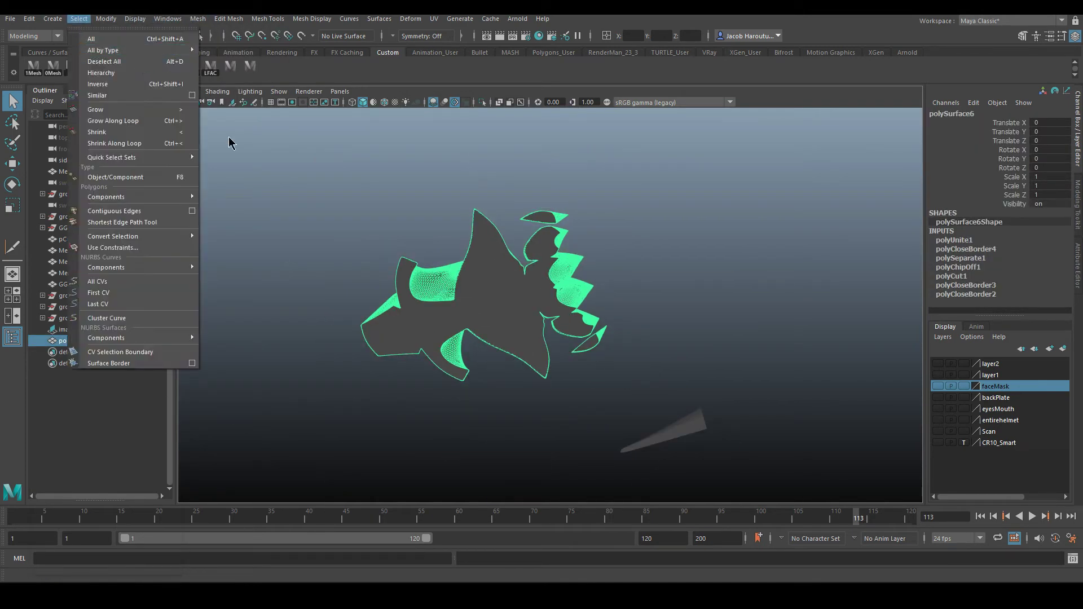
click(113, 248)
drag(367, 101, 890, 38)
right_drag(576, 169, 579, 186)
click(802, 272)
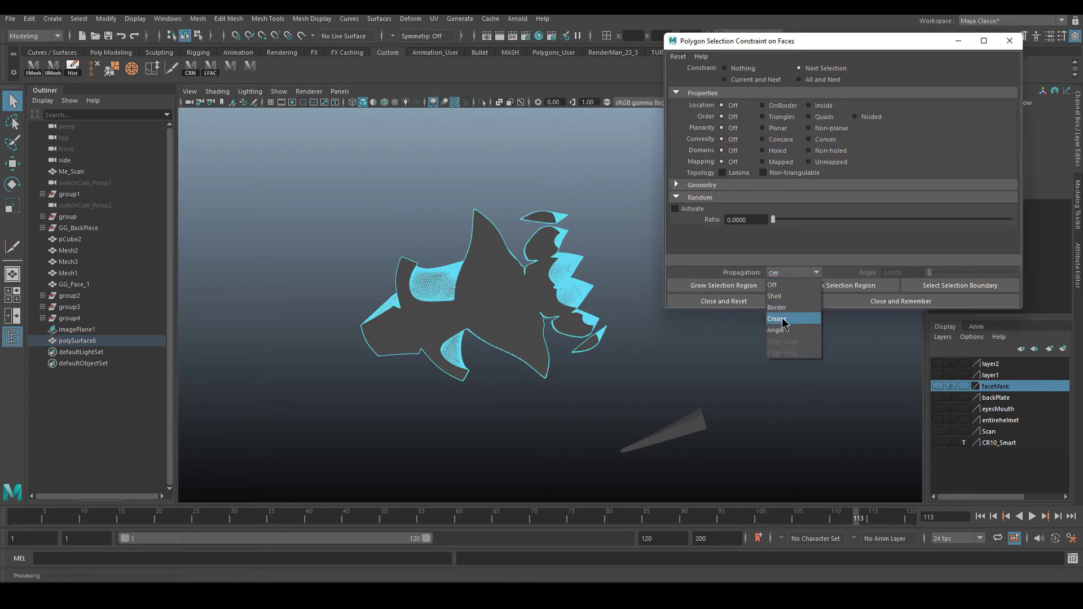
click(861, 119)
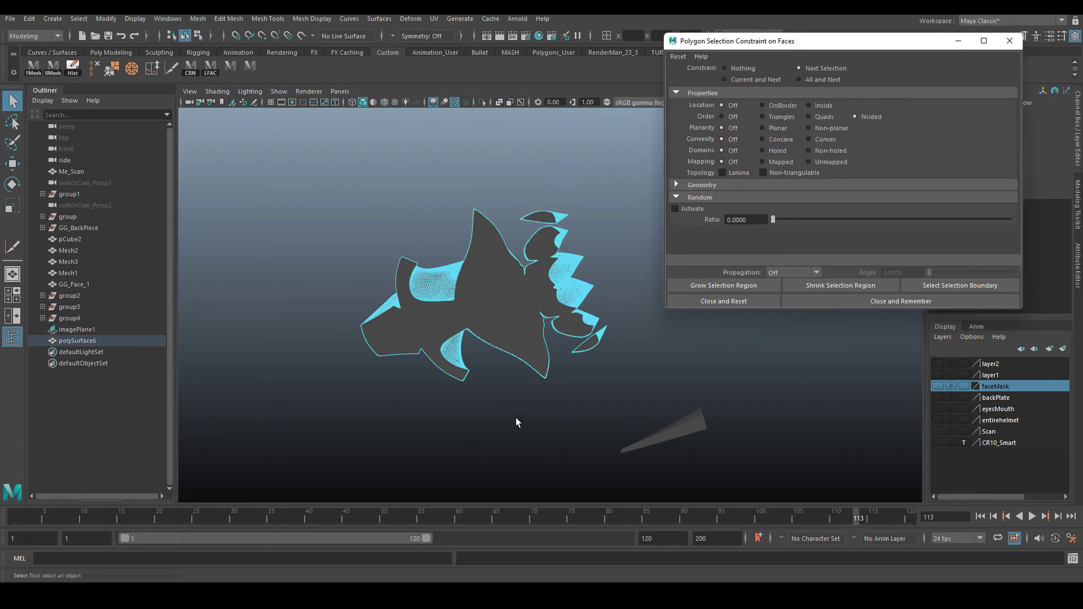
Select the Nsided cap faces of the combined upper mask mesh and triangulate them
drag(619, 392, 317, 208)
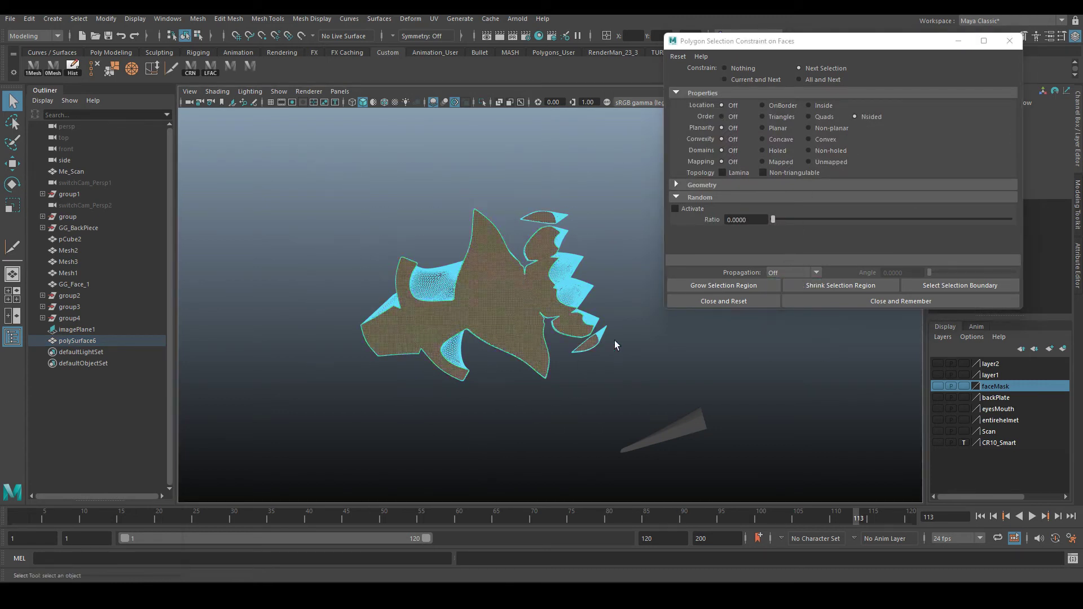
key(space)
click(285, 226)
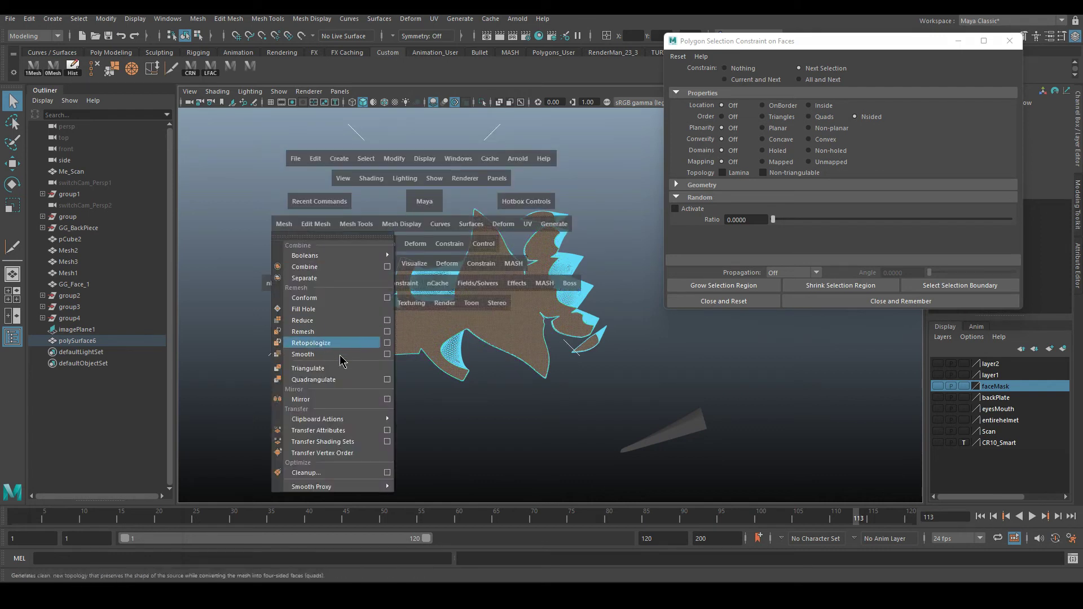
drag(340, 375, 340, 375)
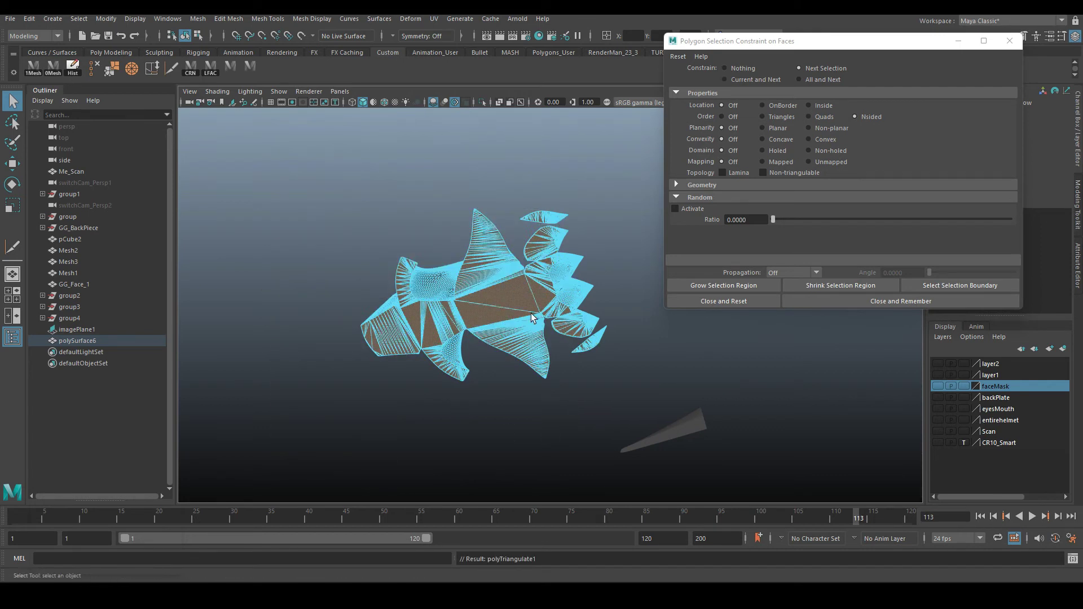
Select the Nsided faces on the separate wedge piece and triangulate them
right_drag(532, 287, 641, 317)
click(686, 415)
key(f)
drag(625, 399, 476, 307)
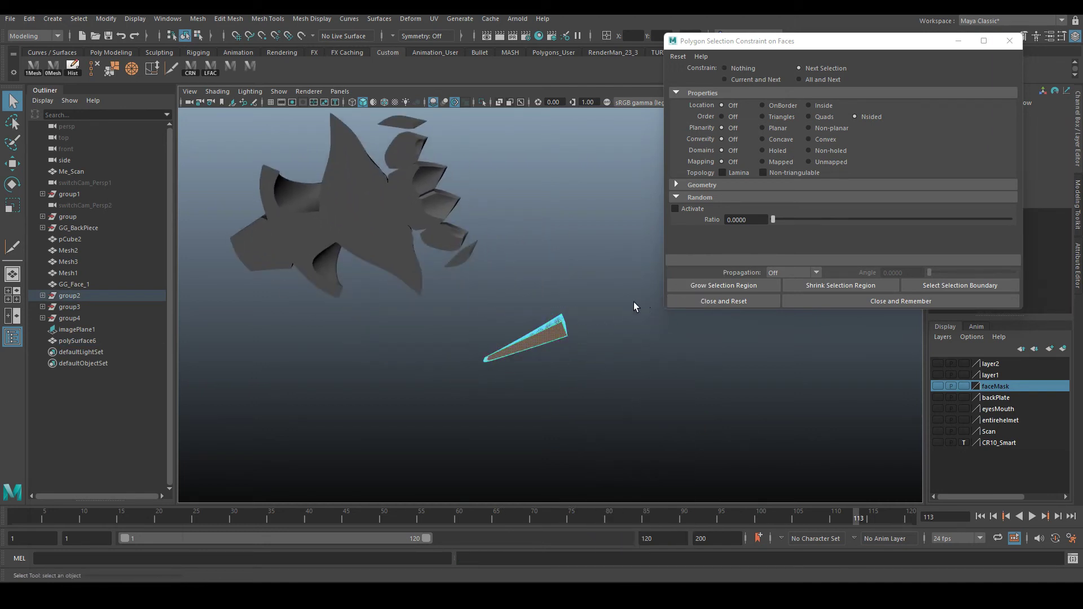
key(space)
drag(449, 360, 485, 225)
Return to object selection, then close and reset the polygon selection constraint
right_drag(410, 188, 479, 153)
click(535, 167)
alt+drag(536, 170, 654, 332)
click(729, 298)
click(731, 298)
alt+drag(731, 298, 662, 368)
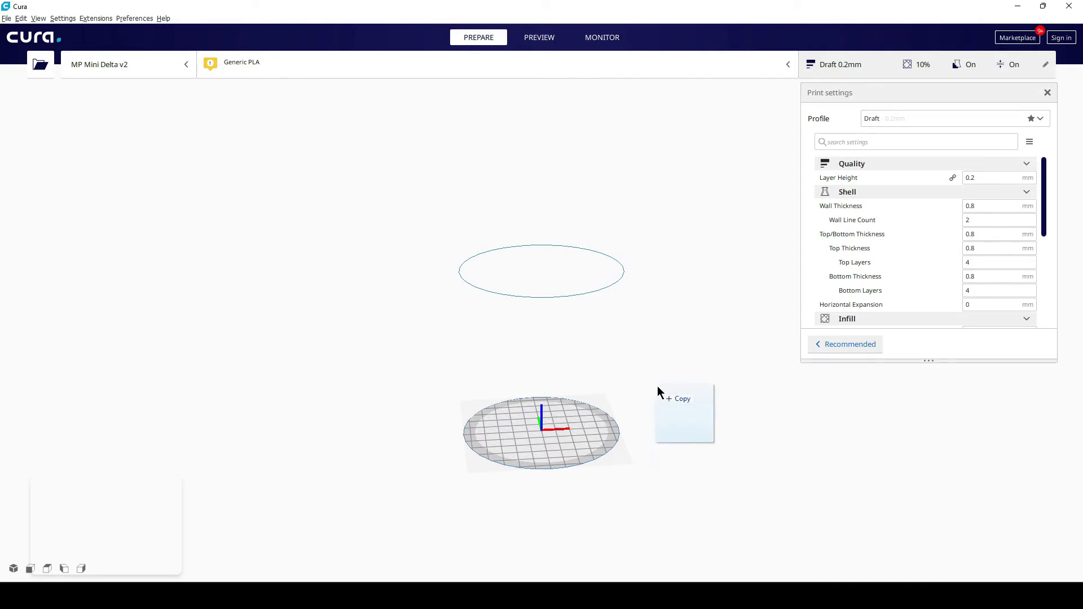
In Cura, load the exported wedge model MPMDV2_GG_Face_3_B onto the MP Mini Delta v2 build plate
drag(658, 386, 547, 407)
right_drag(570, 421, 705, 464)
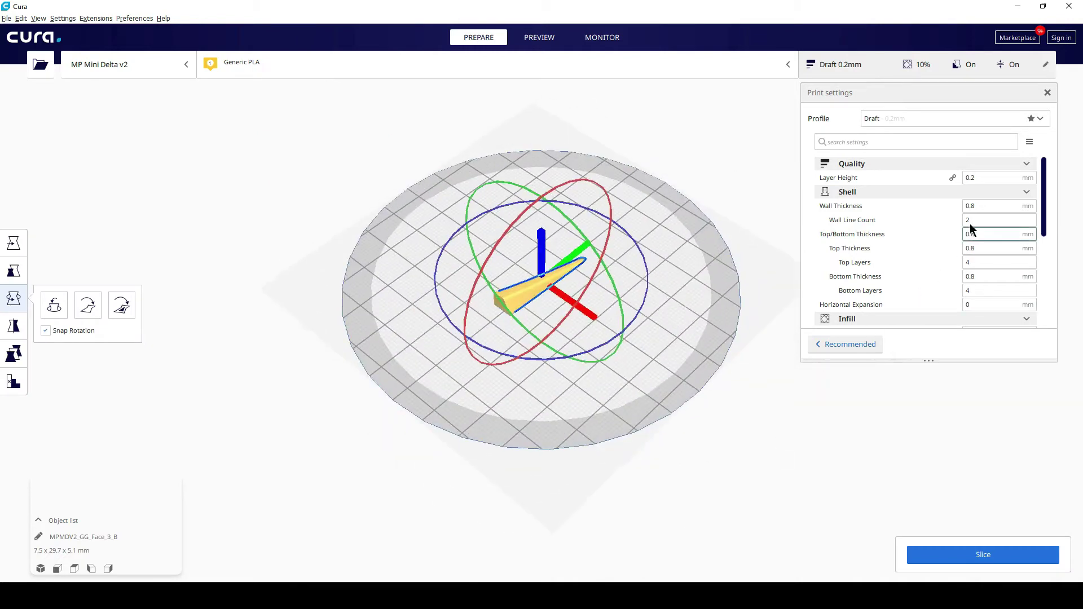
Set the wall thickness to 1.2 mm and the bottom layers to 6, and check the remaining print settings
click(1010, 204)
text(1.23)
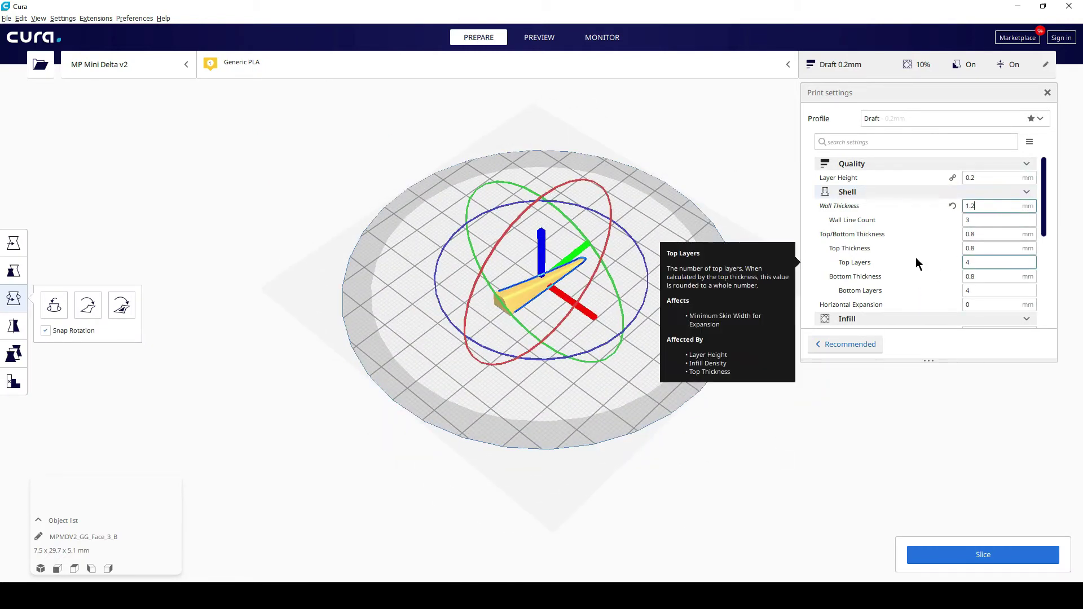
scroll(882, 241, down, 3)
scroll(903, 239, down, 1)
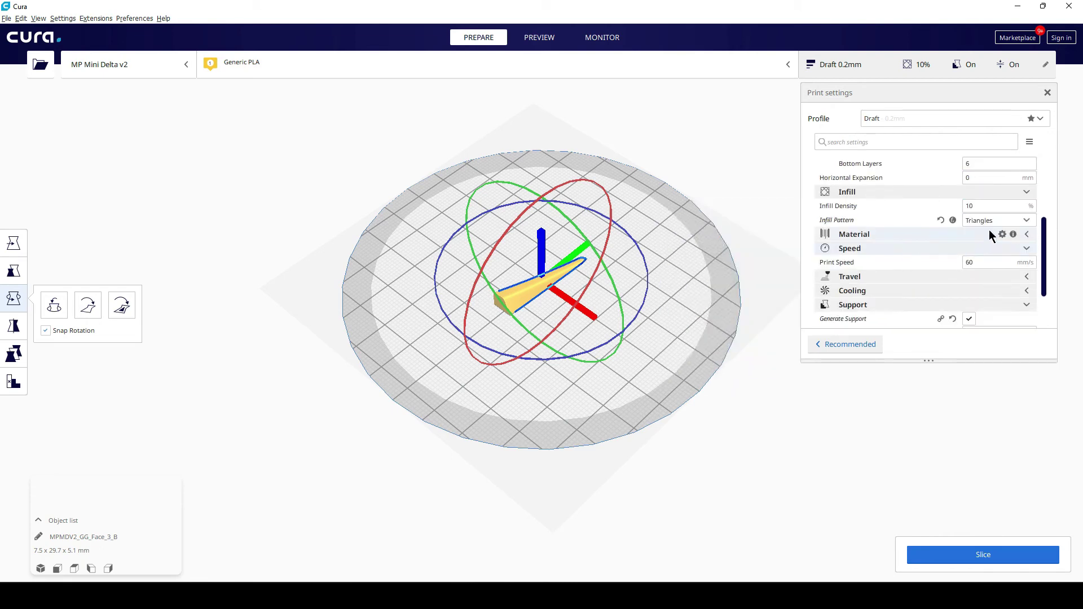
click(982, 265)
scroll(981, 166, down, 2)
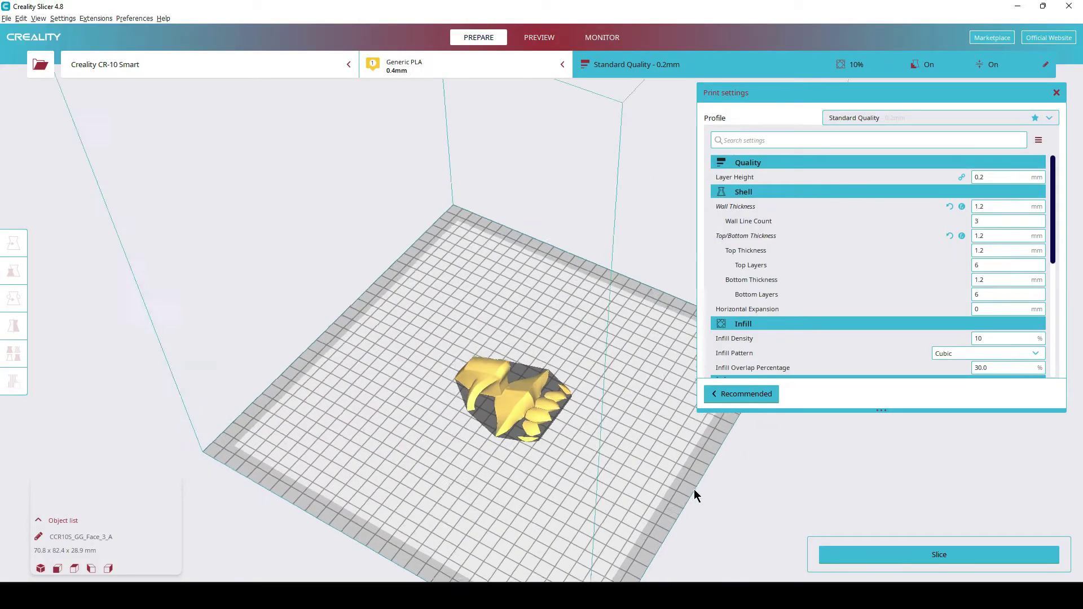
In Creality Slicer, set the infill pattern for the upper mask model to Triangles
right_drag(694, 489, 648, 452)
scroll(1028, 282, down, 5)
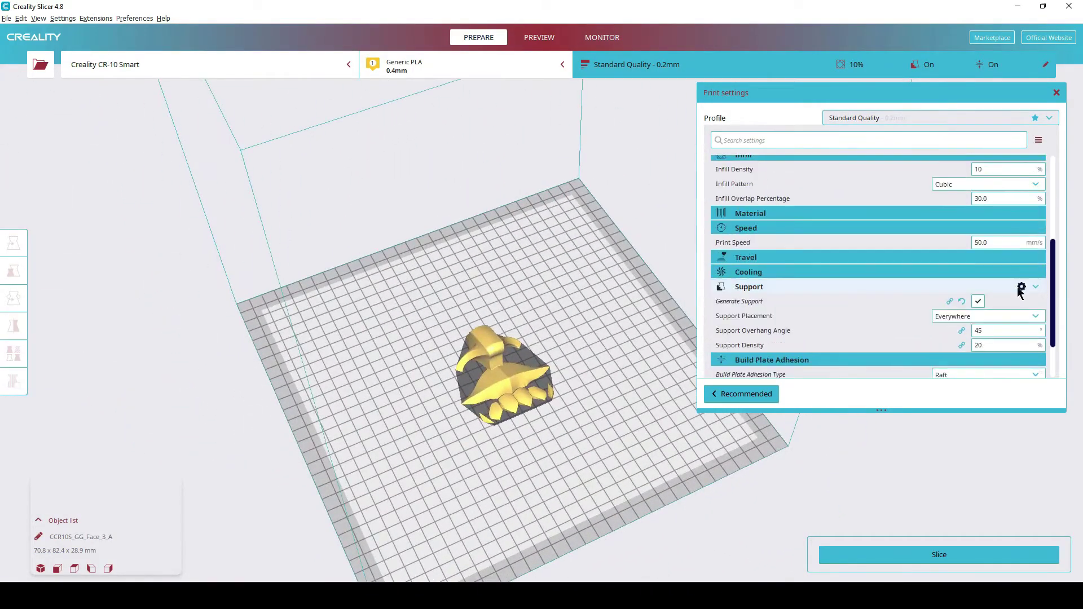
click(950, 184)
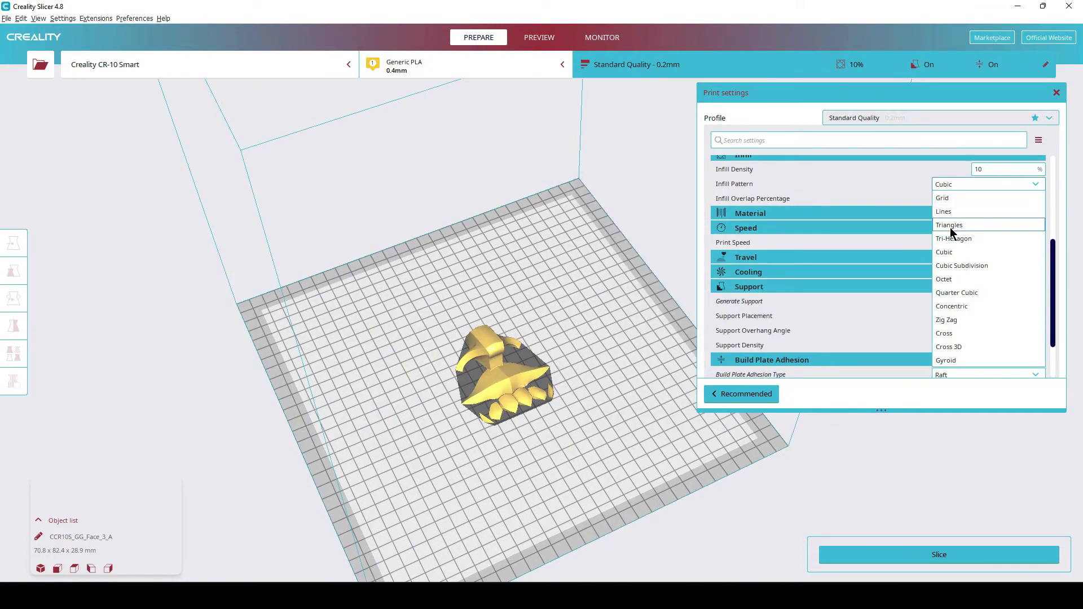
click(946, 225)
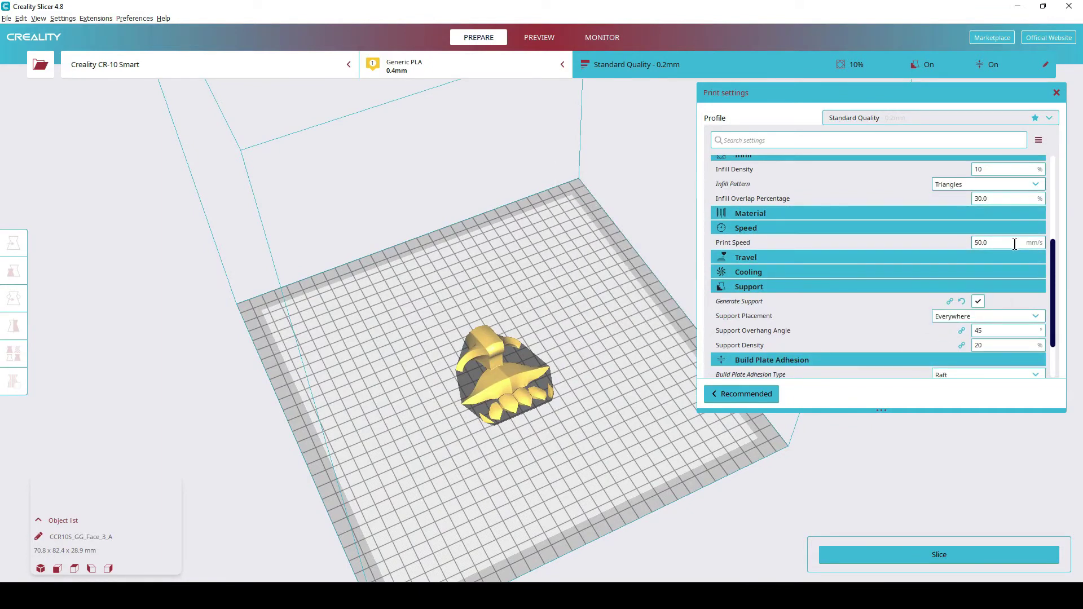
Review the support and build plate adhesion settings and slice the upper mask model
scroll(1020, 255, down, 2)
scroll(986, 324, up, 6)
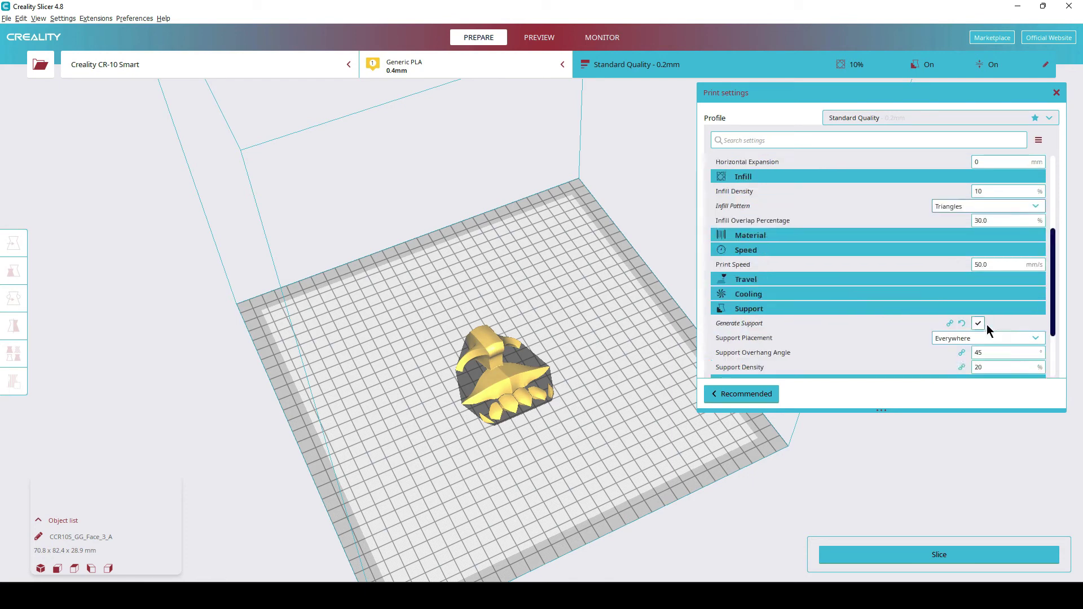
scroll(989, 304, down, 5)
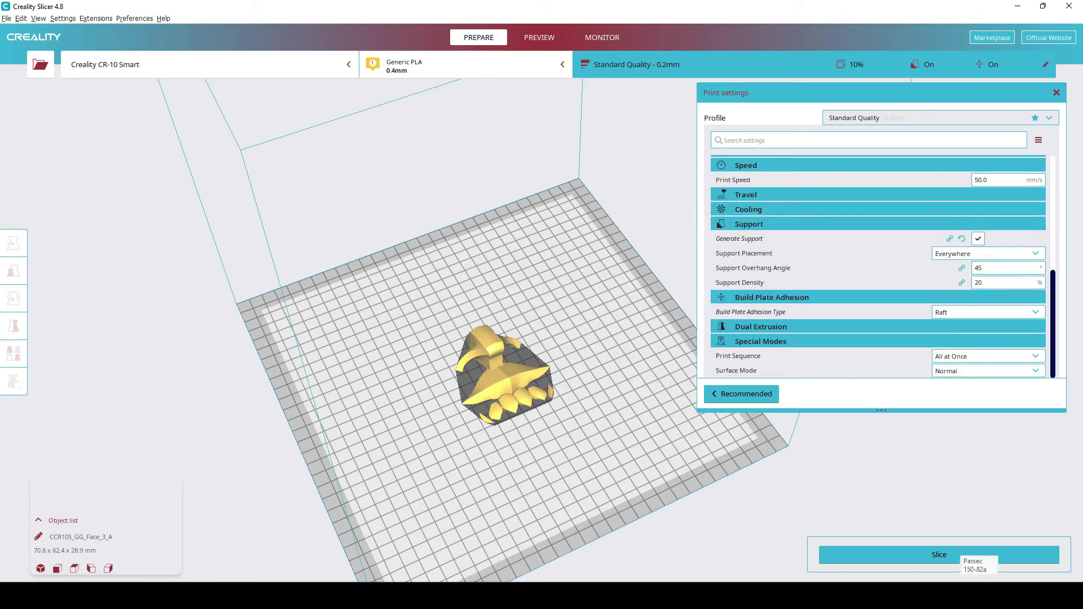
click(938, 556)
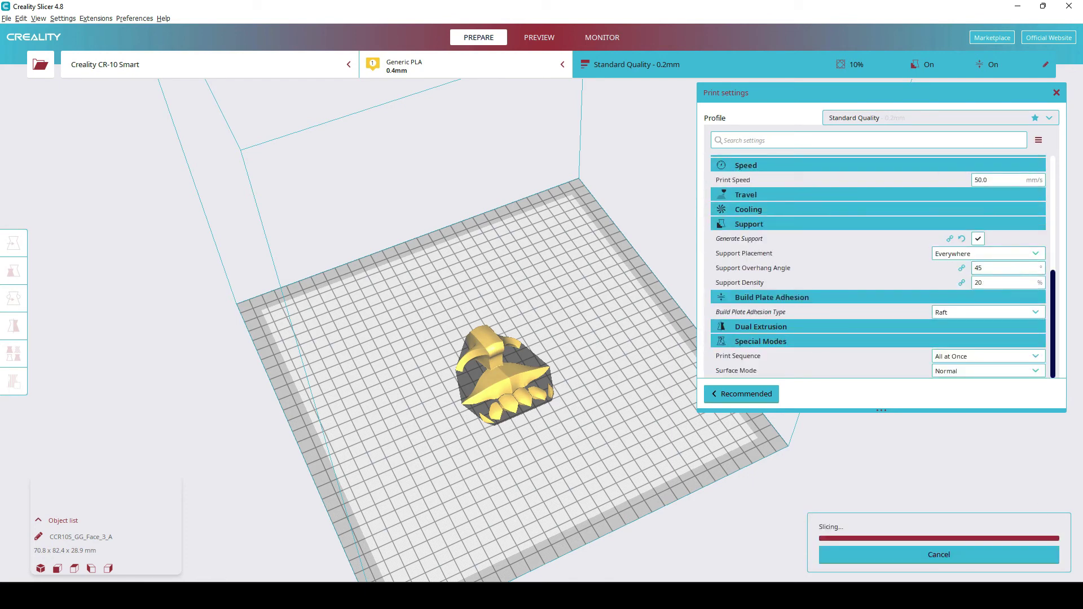